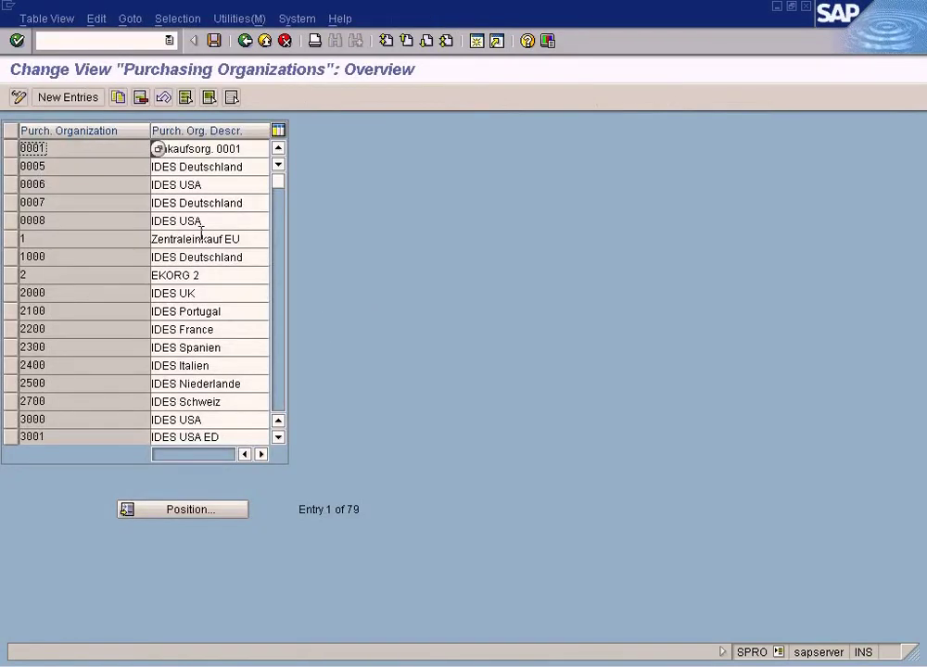
- Start adding new entries to the Purchasing Organizations table
{"action": "left_click", "coordinate": [68, 97]}
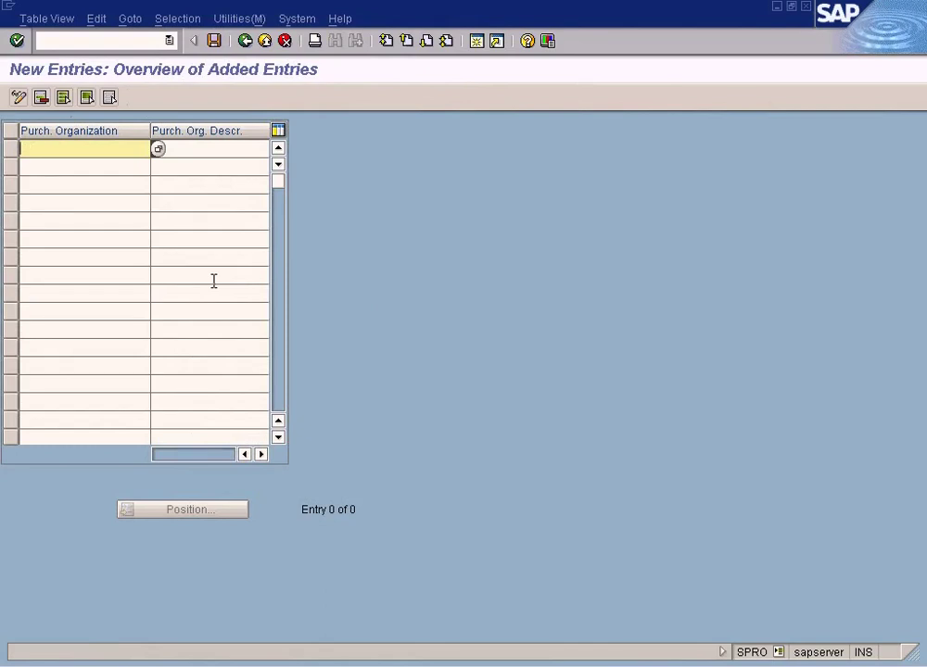
- Switch to Paint and examine the corporate, company-specific and plant-specific purchasing structures in the diagram, marking each one
{"action": "key", "text": "alt+Tab"}
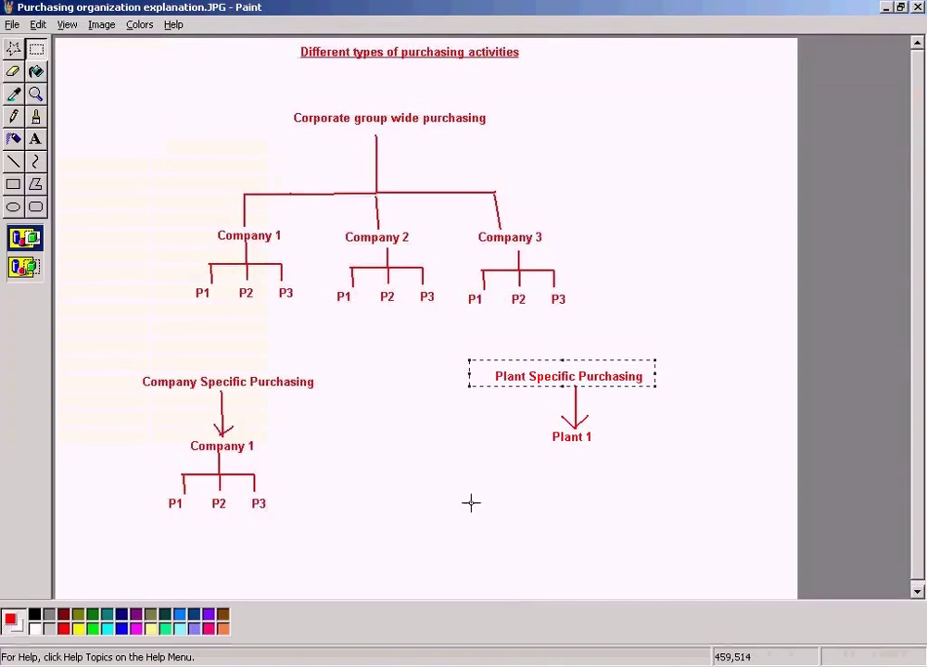
{"action": "left_click_drag", "start_coordinate": [185, 98], "coordinate": [612, 313]}
{"action": "left_click_drag", "start_coordinate": [108, 365], "coordinate": [357, 527]}
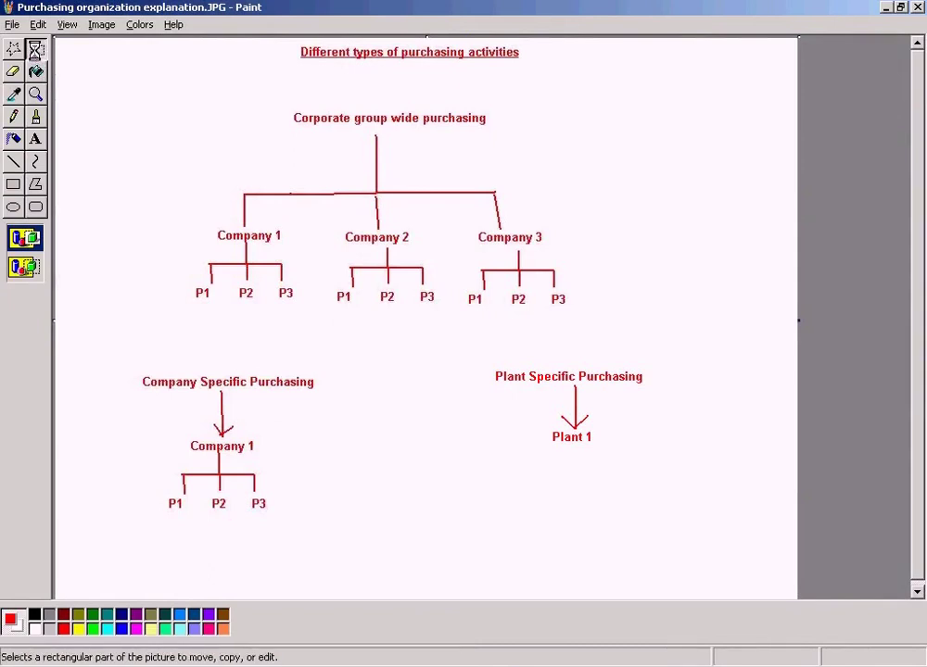
{"action": "left_click_drag", "start_coordinate": [132, 374], "coordinate": [331, 517]}
{"action": "left_click", "coordinate": [409, 485]}
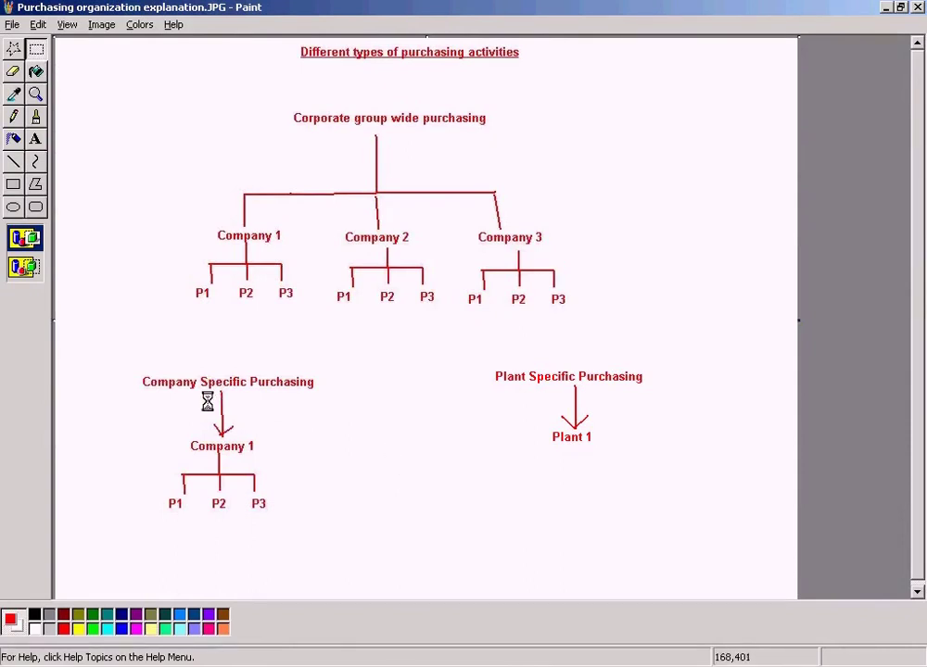
{"action": "left_click_drag", "start_coordinate": [130, 368], "coordinate": [320, 528]}
{"action": "left_click", "coordinate": [380, 492]}
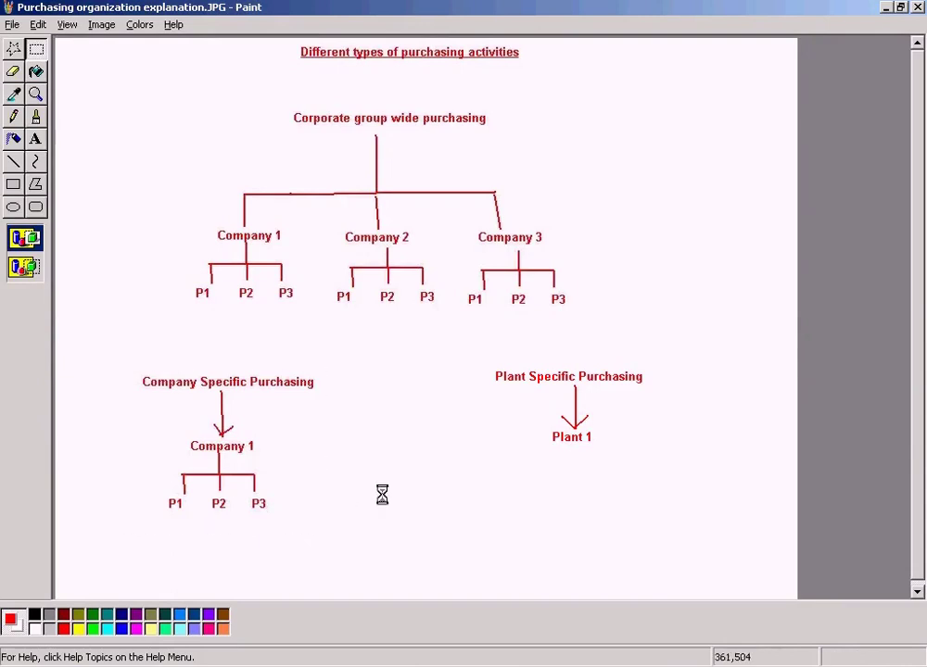
{"action": "left_click_drag", "start_coordinate": [489, 364], "coordinate": [658, 475]}
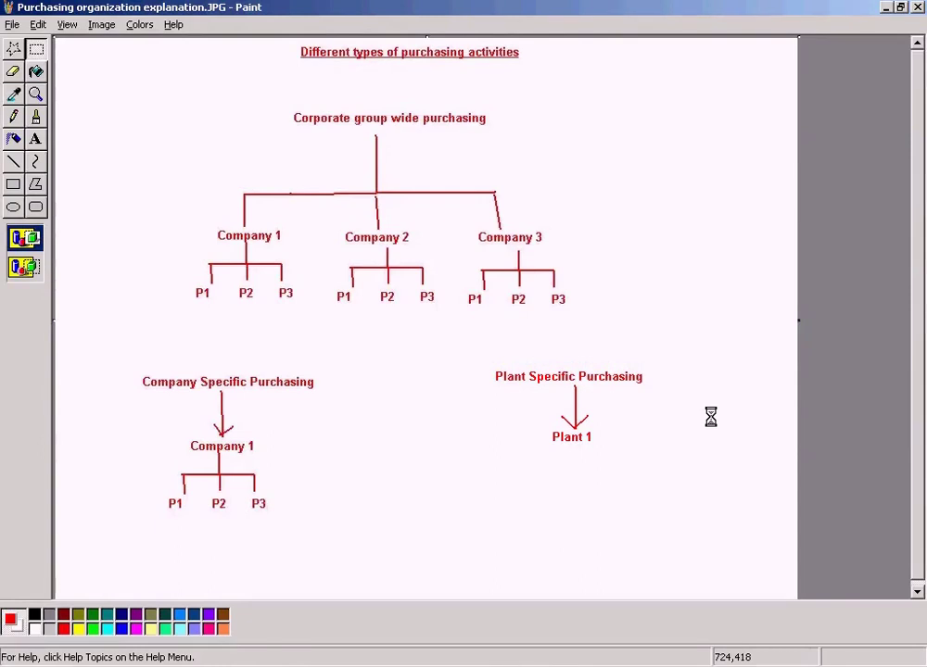
{"action": "left_click_drag", "start_coordinate": [483, 360], "coordinate": [672, 451]}
{"action": "left_click", "coordinate": [740, 397]}
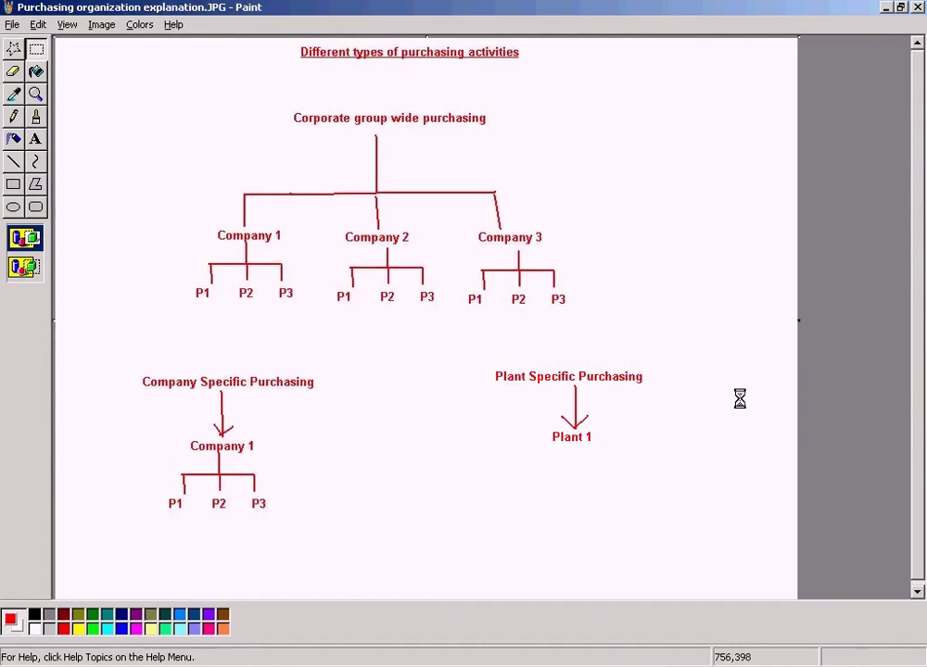
- Switch back to SAP and enter NY as the first purchasing organization code
{"action": "key", "text": "alt+Tab"}
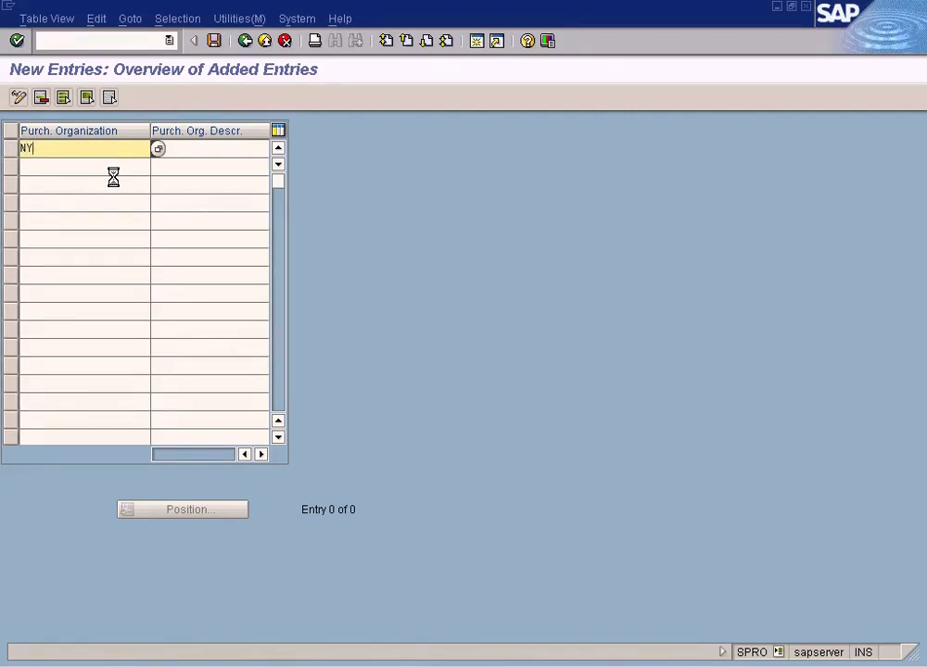
- Switch to Paint, open Define plant.JPG after saving the current picture's changes, and mark the New york Factory label
{"action": "key", "text": "alt+Tab"}
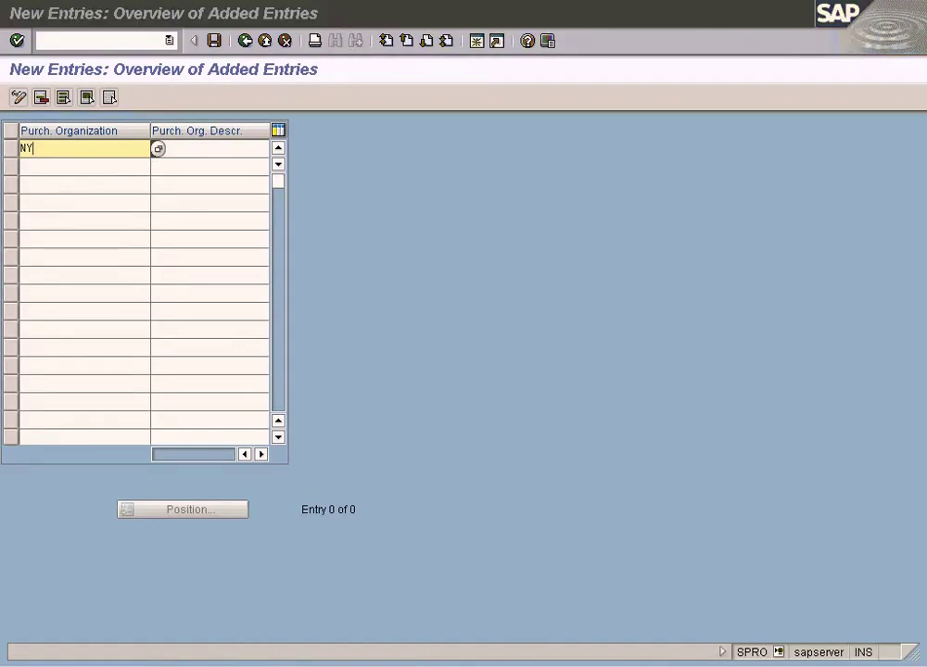
{"action": "left_click", "coordinate": [13, 24]}
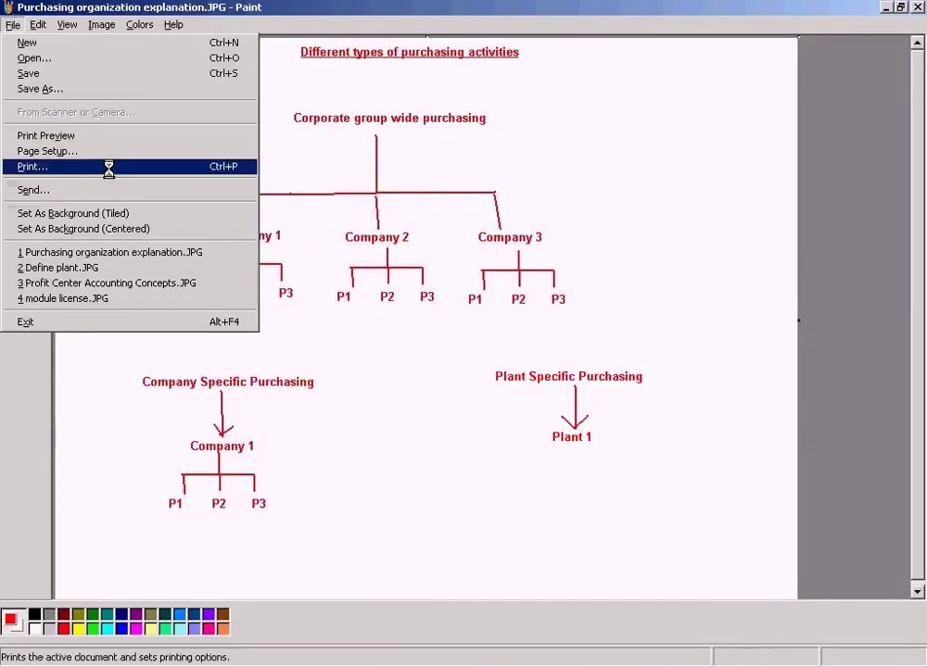
{"action": "left_click", "coordinate": [139, 266]}
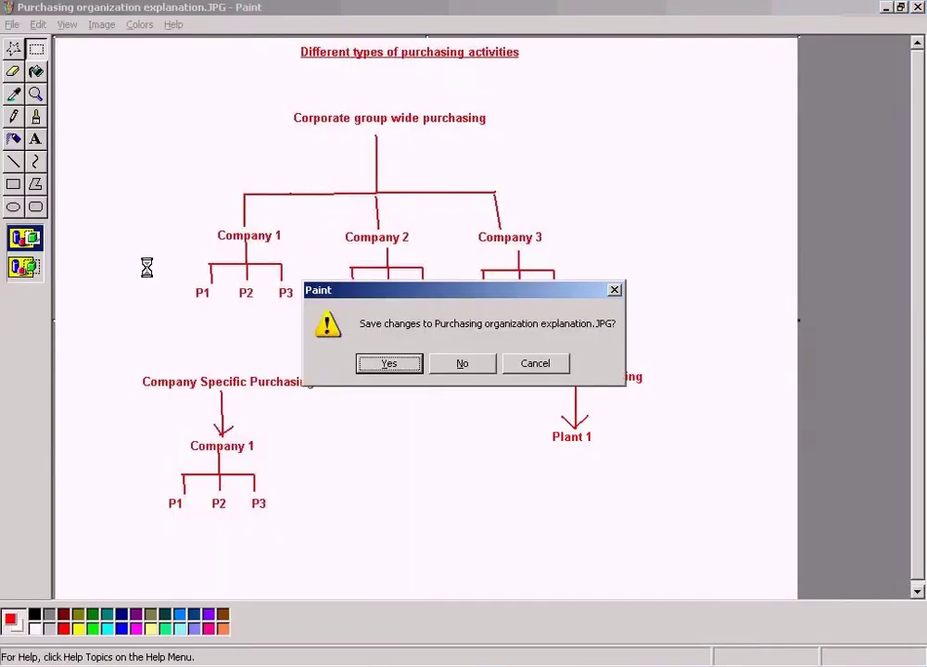
{"action": "left_click", "coordinate": [389, 363]}
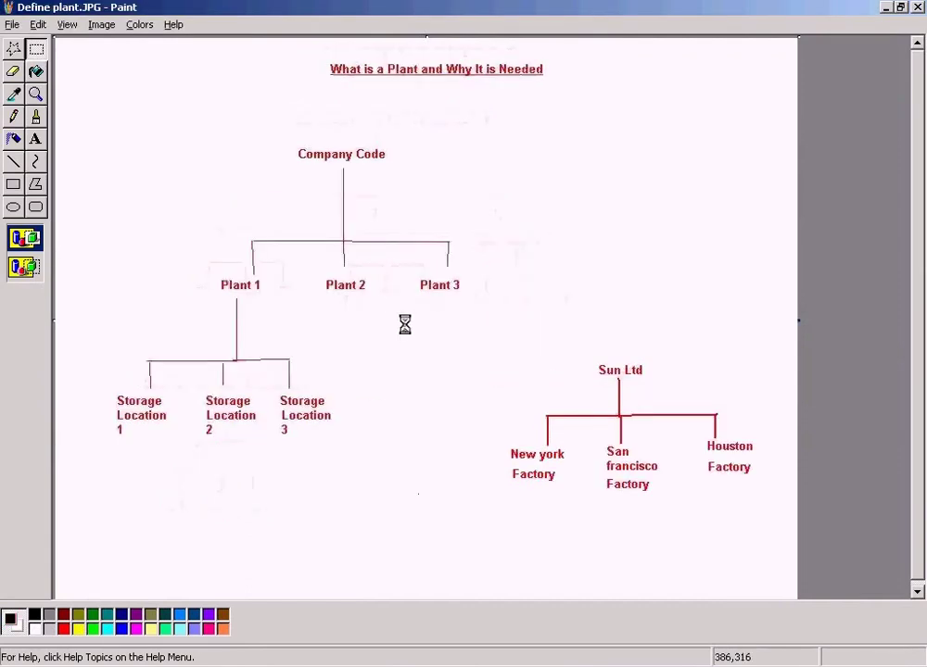
{"action": "left_click_drag", "start_coordinate": [493, 446], "coordinate": [573, 493]}
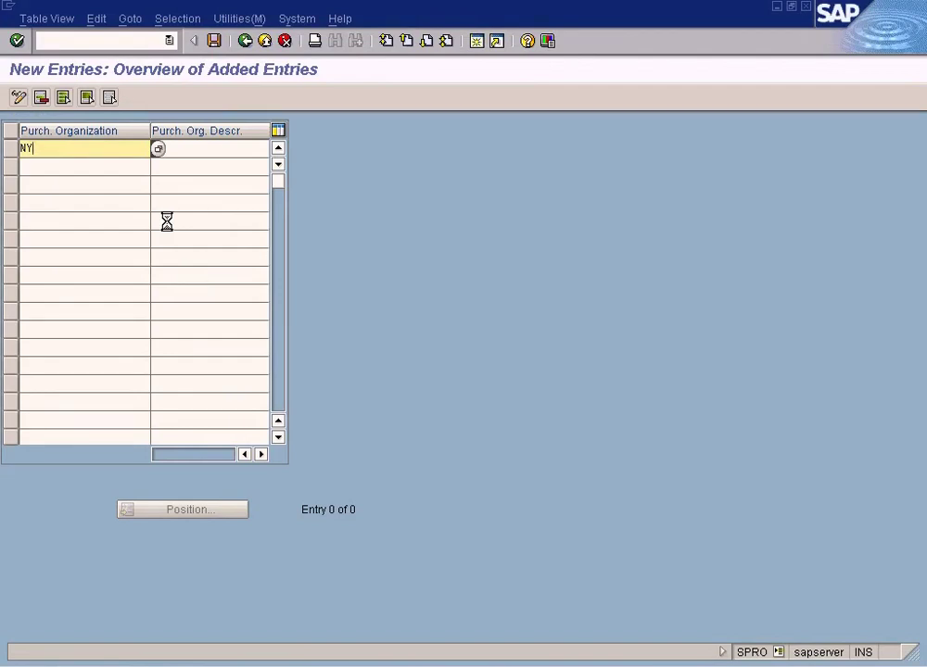
- Enter "New york purchasing" as the description of purchasing organization NY
{"action": "key", "text": "Tab"}
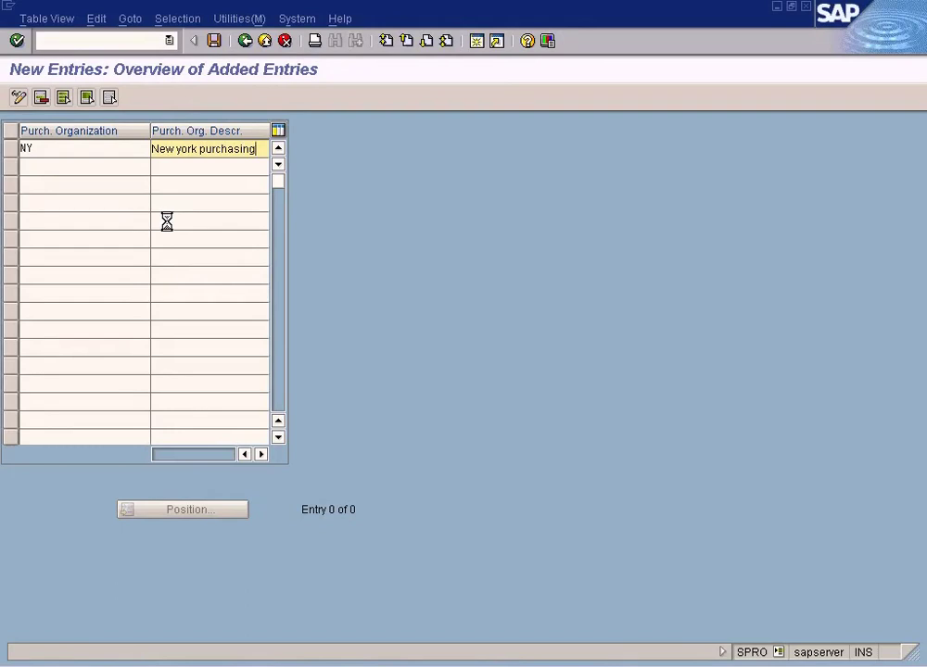
- Add a second purchasing organization SF with the description "San francisco purcha", checking the plant diagram in Paint beforehand
{"action": "left_click", "coordinate": [115, 171]}
{"action": "key", "text": "alt+Tab"}
{"action": "key", "text": "alt+Tab"}
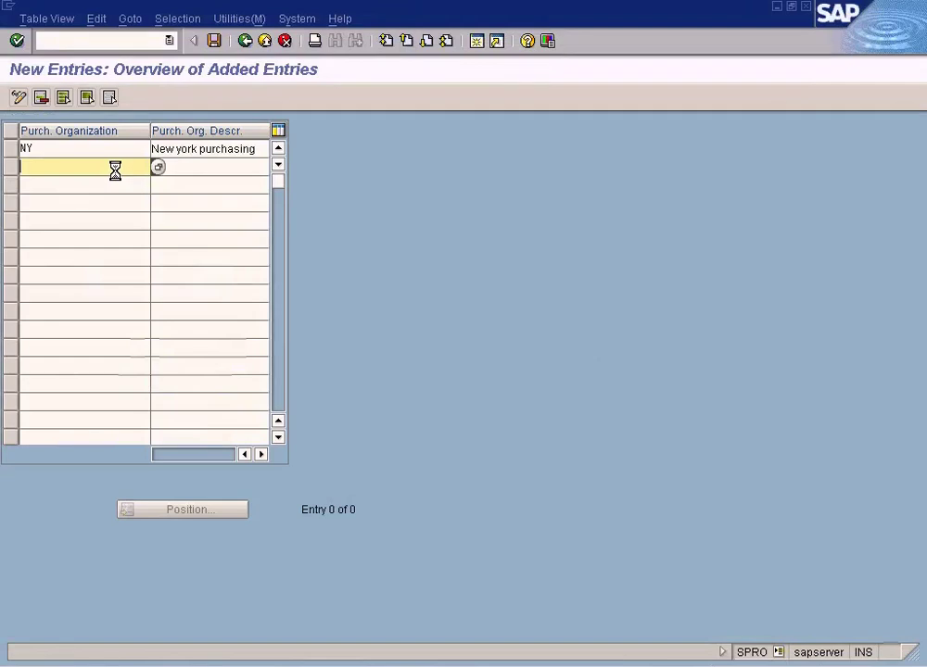
{"action": "type", "text": "SF"}
{"action": "key", "text": "Tab"}
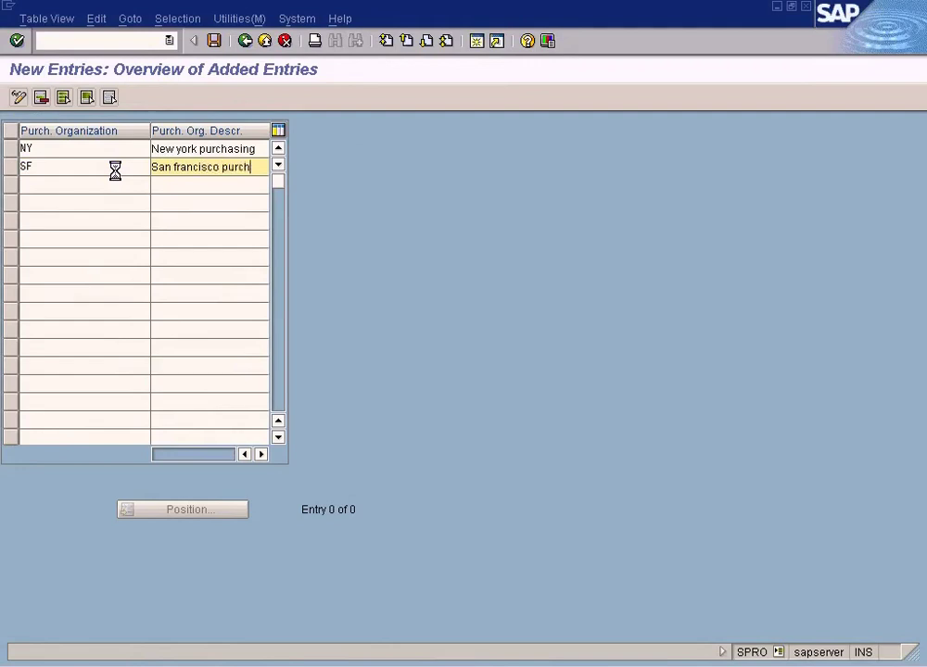
- Add a third purchasing organization HO with the description "Houston purchasing"
{"action": "left_click", "coordinate": [99, 192]}
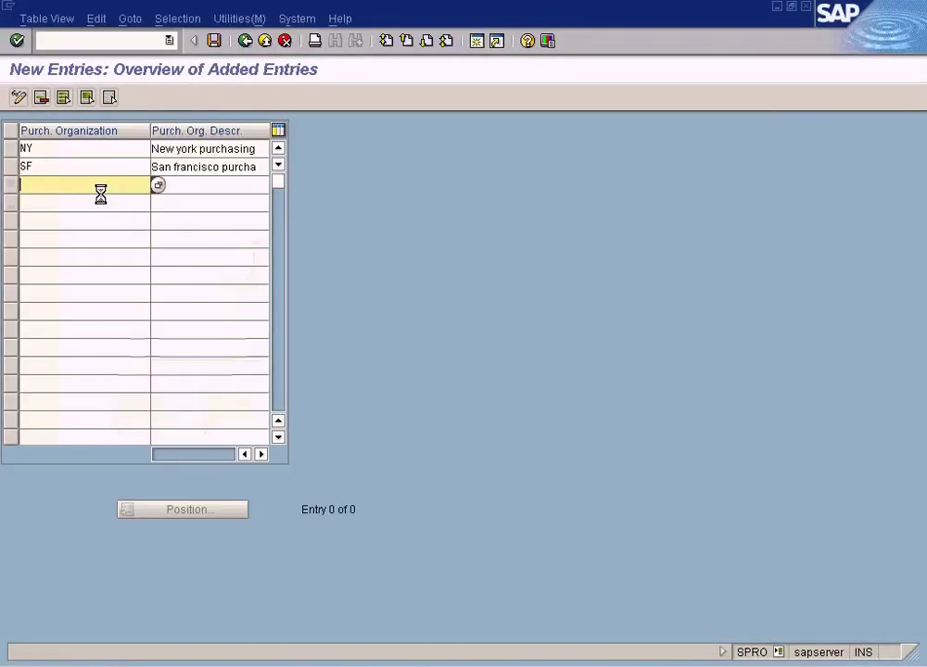
{"action": "type", "text": "Ho"}
{"action": "key", "text": "Tab"}
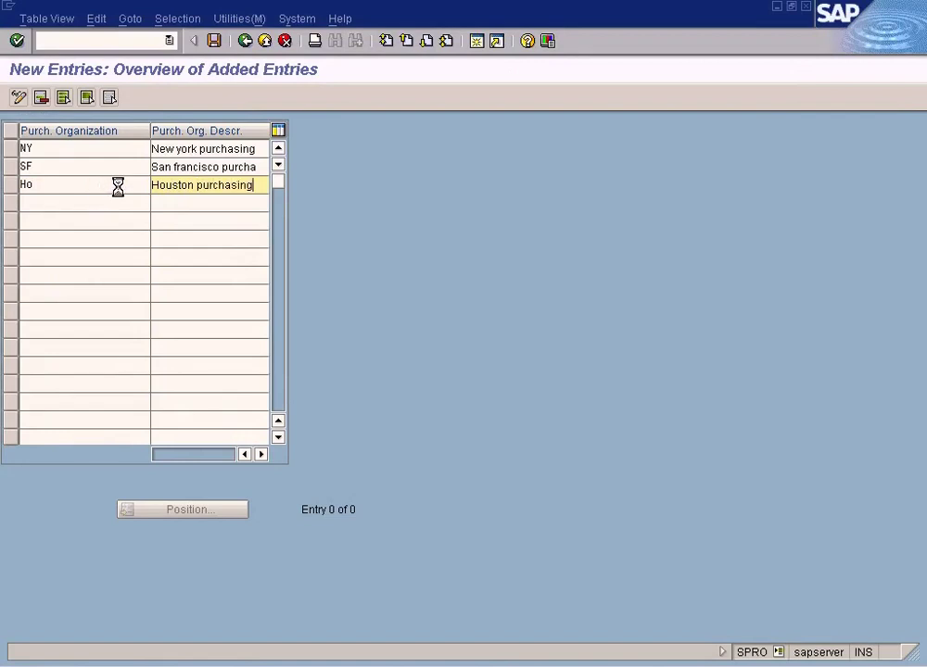
- Save the new purchasing organizations and return to the implementation guide structure
{"action": "left_click", "coordinate": [214, 41]}
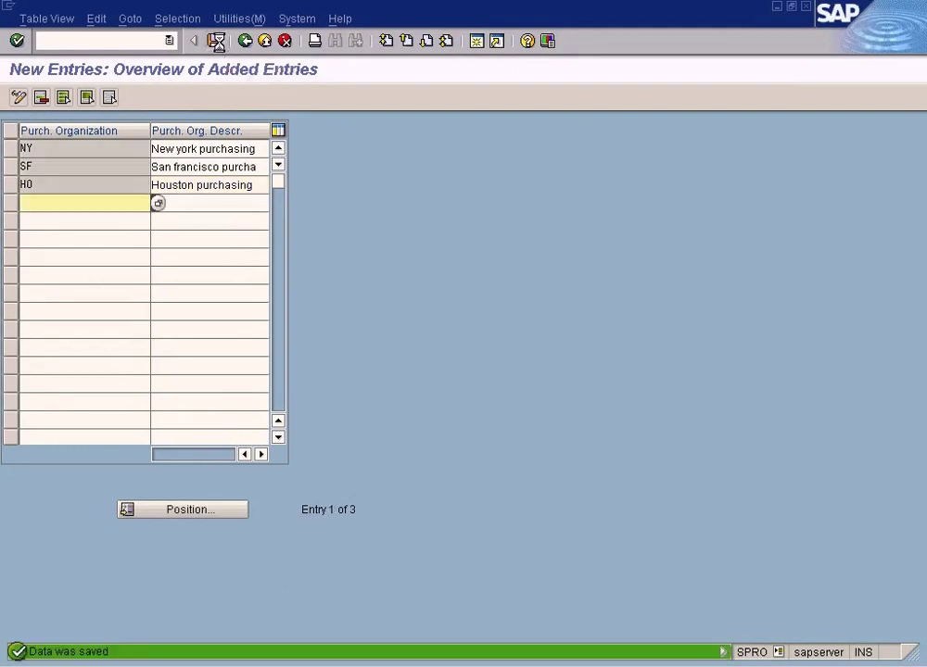
{"action": "left_click", "coordinate": [245, 41]}
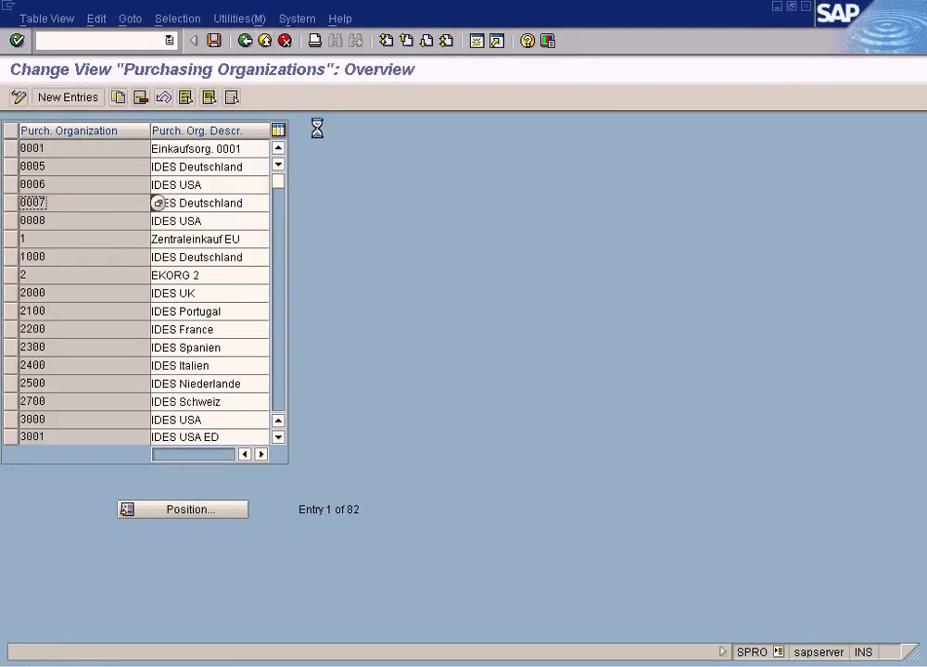
{"action": "left_click", "coordinate": [252, 41]}
- Switch to Paint and mark the three factories under Sun Ltd in the plant diagram
{"action": "key", "text": "alt+Tab"}
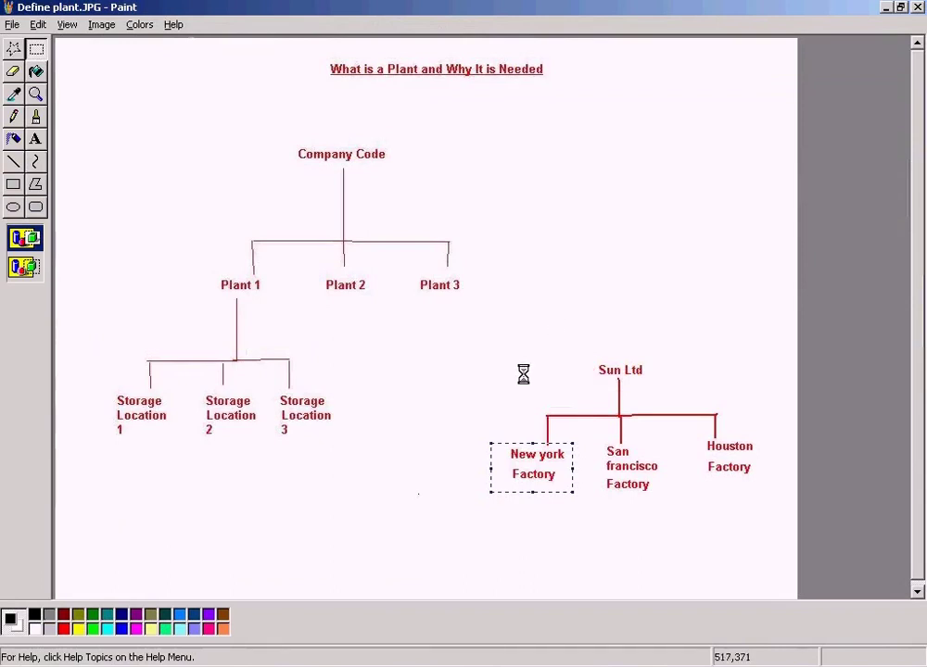
{"action": "left_click_drag", "start_coordinate": [472, 433], "coordinate": [769, 502]}
{"action": "left_click", "coordinate": [752, 524]}
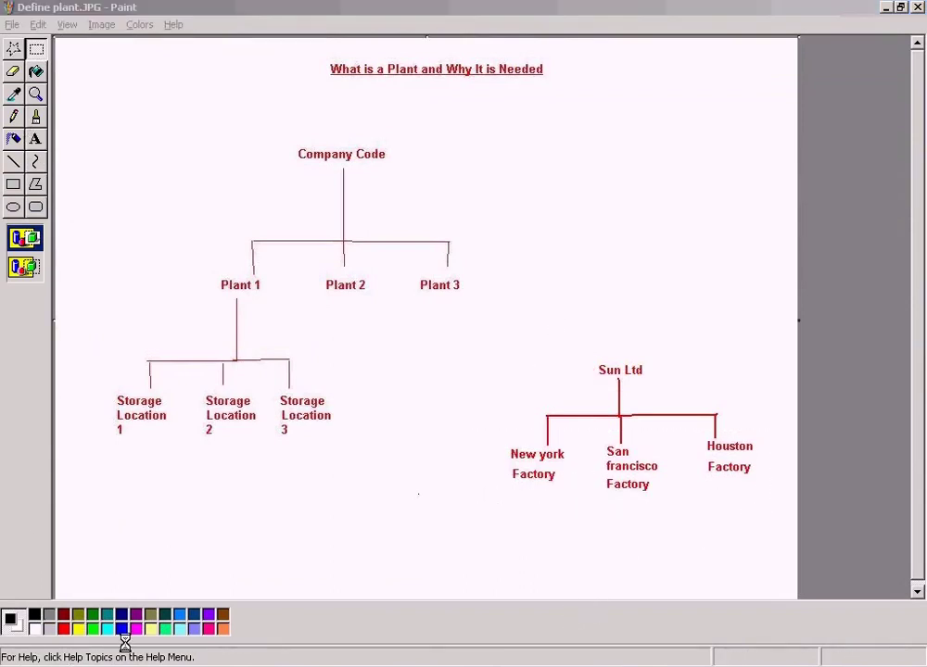
- Start a blank Paint picture and browse My Documents for a picture file to open
{"action": "key", "text": "ctrl+n"}
{"action": "left_click", "coordinate": [13, 24]}
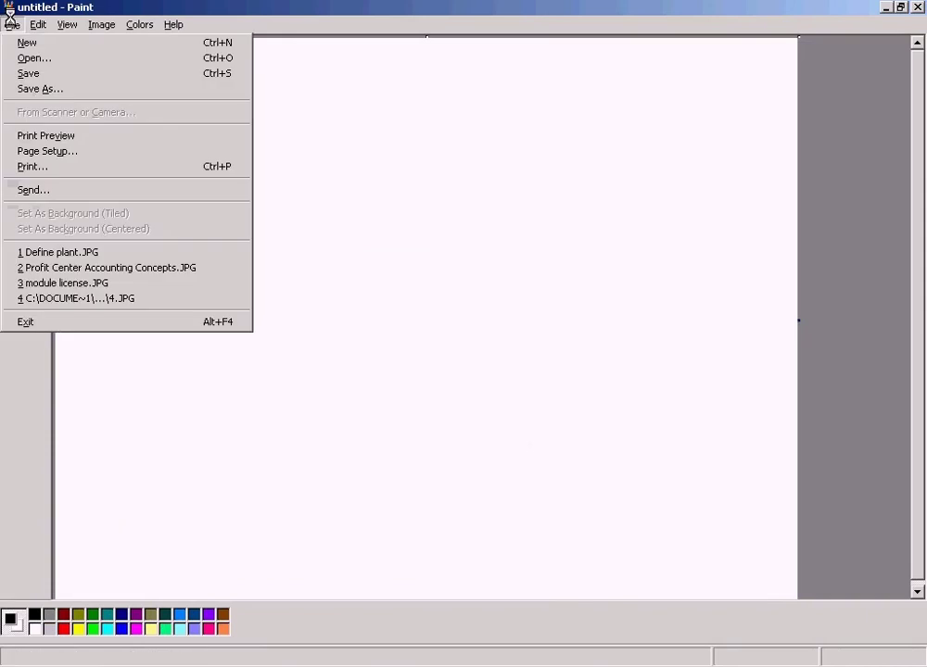
{"action": "left_click", "coordinate": [118, 267]}
{"action": "left_click", "coordinate": [464, 365]}
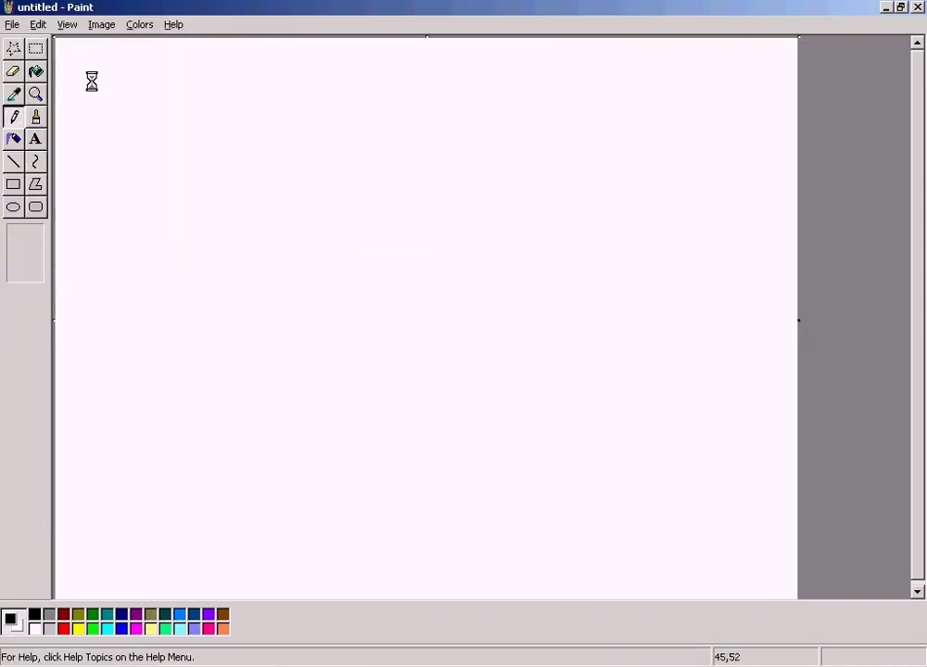
{"action": "left_click", "coordinate": [12, 25]}
{"action": "left_click", "coordinate": [14, 43]}
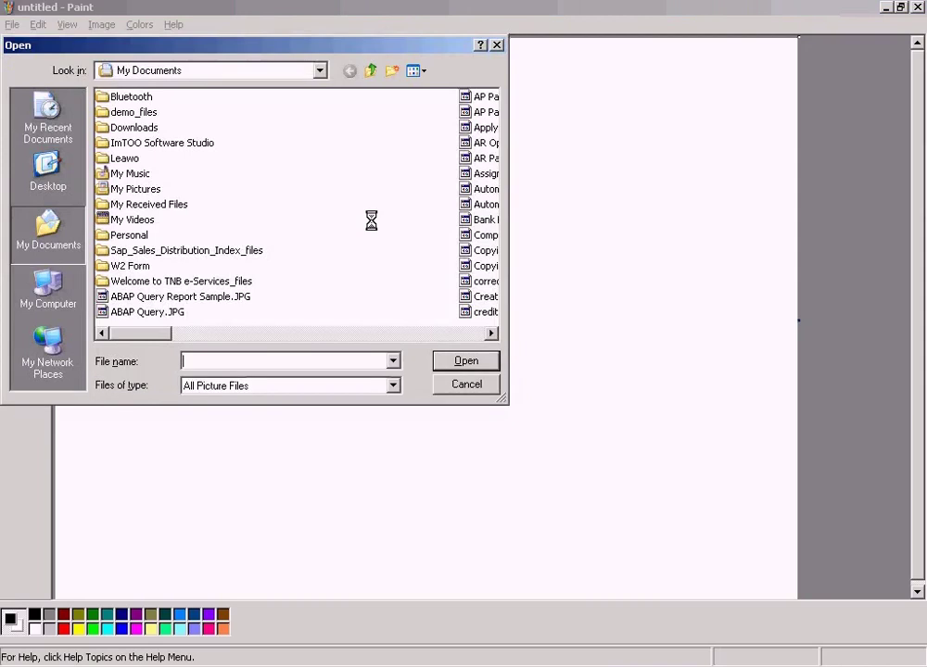
{"action": "left_click", "coordinate": [463, 332]}
{"action": "left_click_drag", "start_coordinate": [462, 331], "coordinate": [463, 332]}
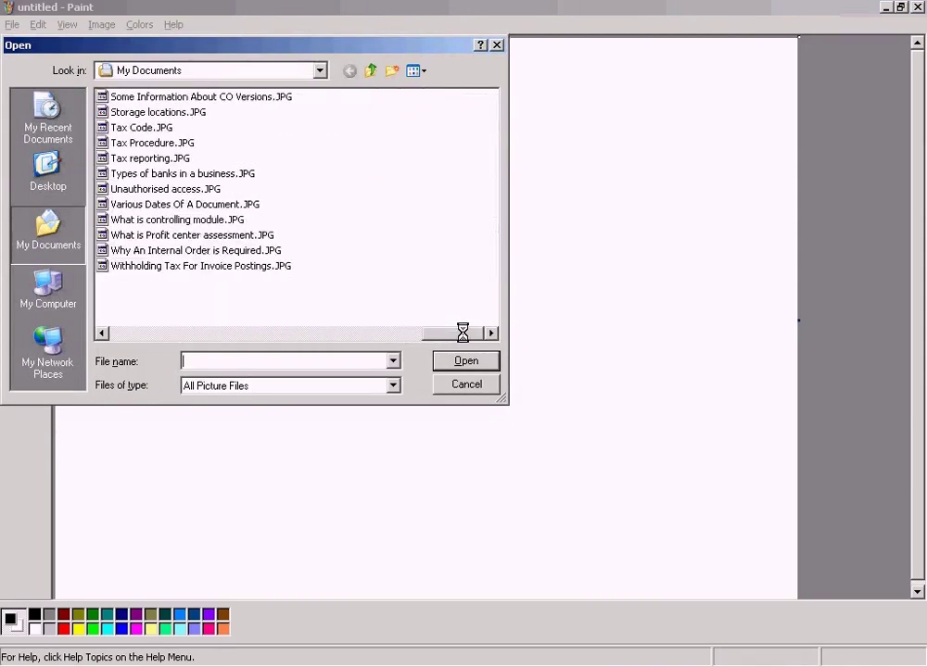
- Sort the files in My Documents by modification date and look through the list
{"action": "right_click", "coordinate": [331, 265]}
{"action": "mouse_move", "coordinate": [385, 299]}
{"action": "left_click", "coordinate": [473, 344]}
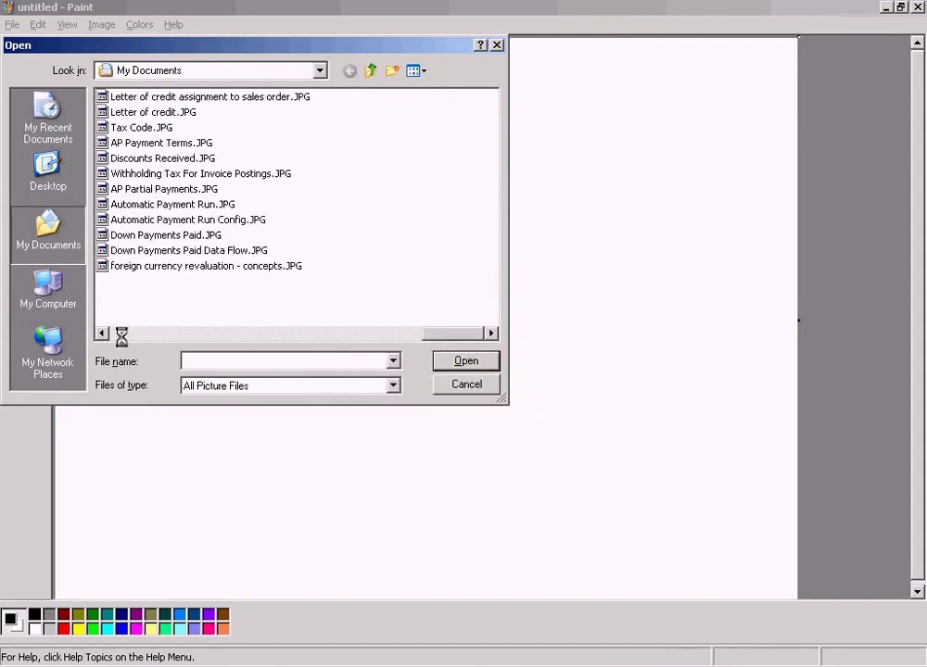
{"action": "left_click_drag", "start_coordinate": [116, 334], "coordinate": [116, 331]}
{"action": "left_click_drag", "start_coordinate": [453, 331], "coordinate": [453, 331]}
- Arrange the files by name and open Purchasing organization explanation.JPG
{"action": "right_click", "coordinate": [424, 267]}
{"action": "mouse_move", "coordinate": [473, 298]}
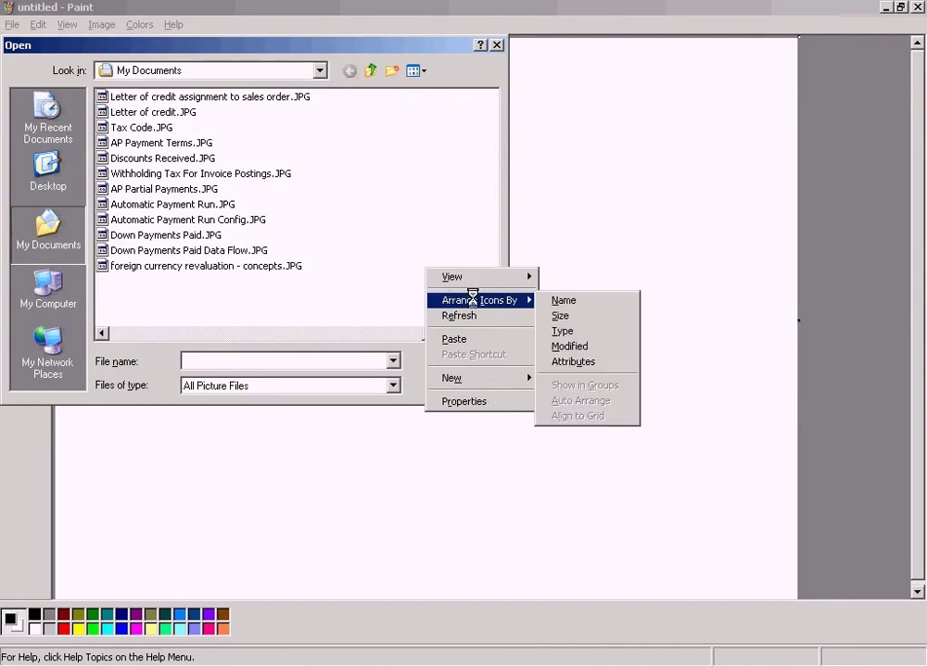
{"action": "left_click", "coordinate": [563, 300]}
{"action": "left_click_drag", "start_coordinate": [192, 330], "coordinate": [192, 330]}
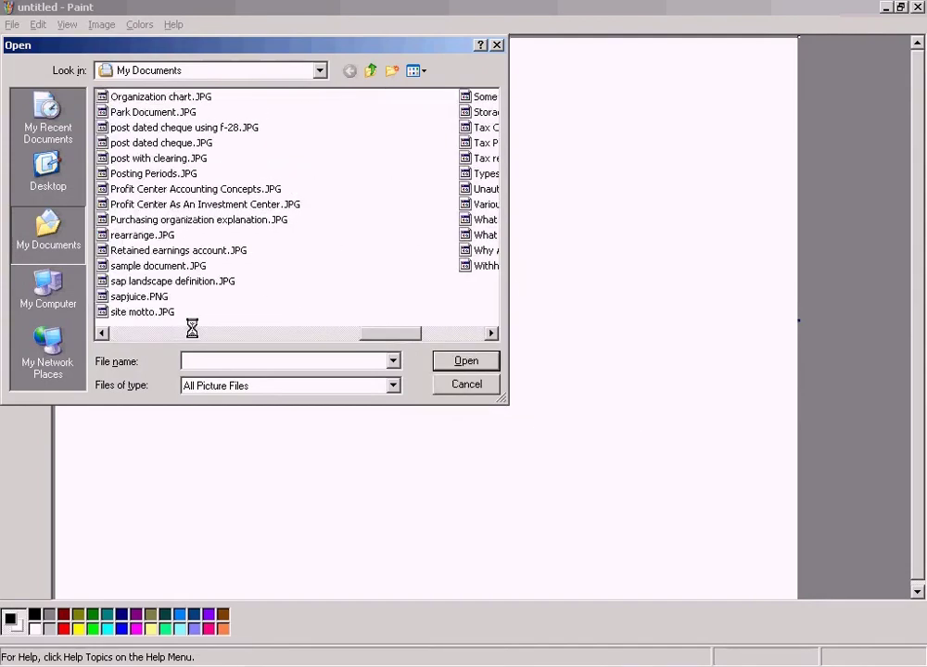
{"action": "double_click", "coordinate": [228, 221]}
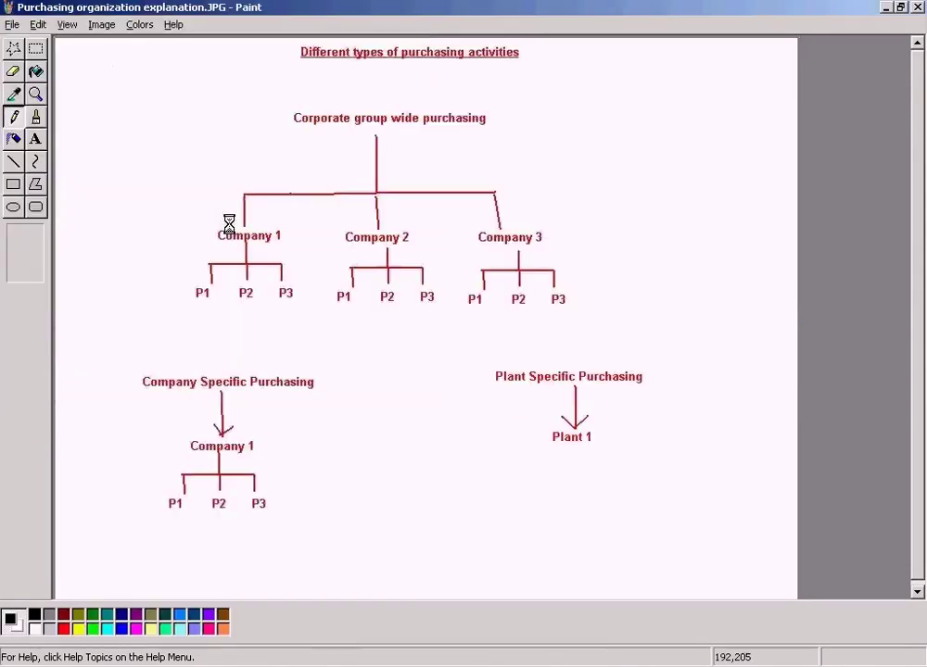
- Mark the Plant Specific Purchasing heading in the purchasing diagram, and switch back to the implementation guide in SAP
{"action": "left_click", "coordinate": [36, 48]}
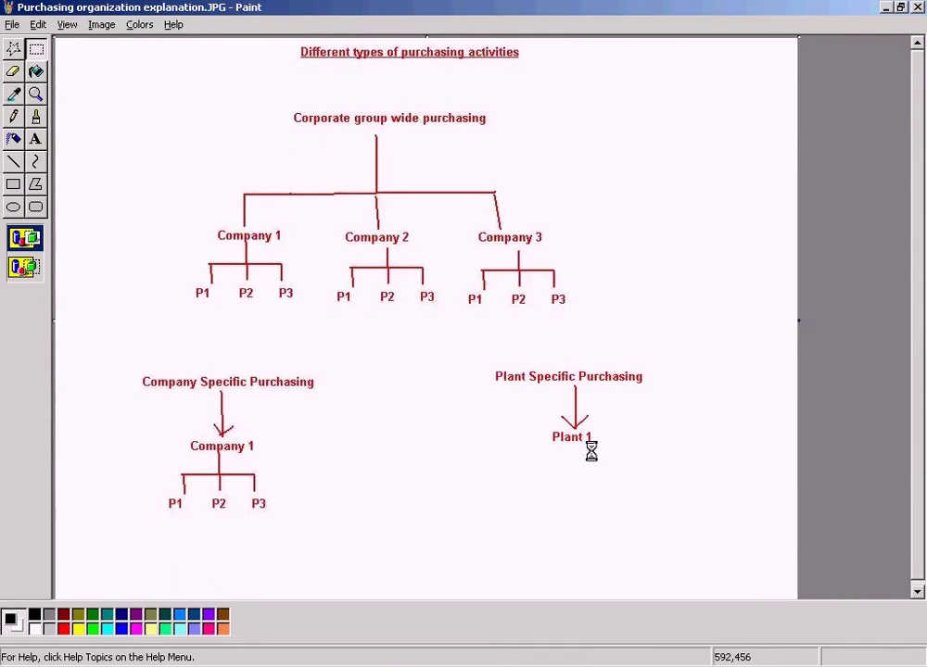
{"action": "key", "text": "alt+Tab"}
{"action": "key", "text": "alt+Tab"}
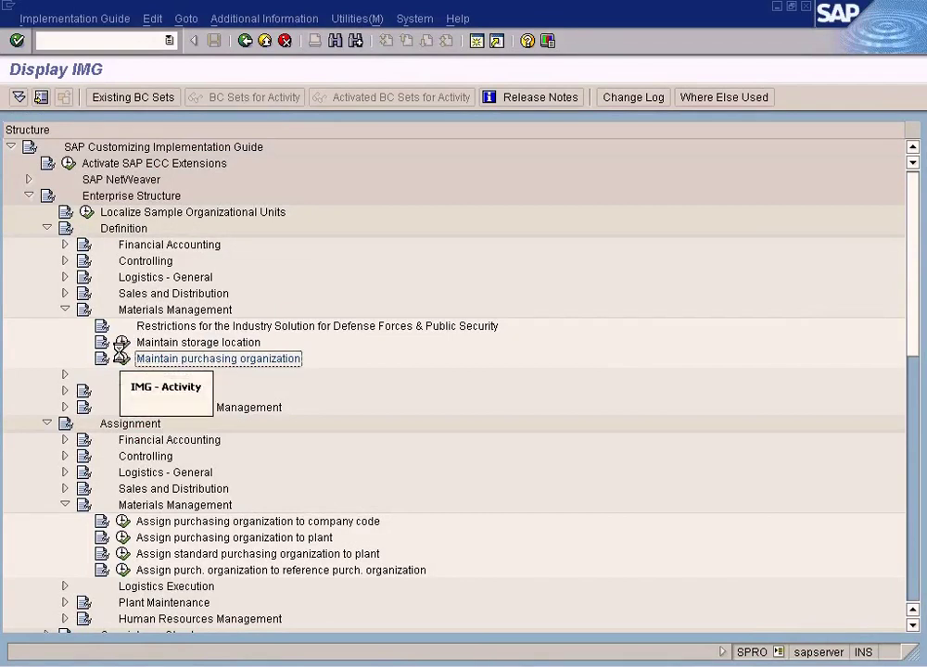
{"action": "left_click", "coordinate": [573, 660]}
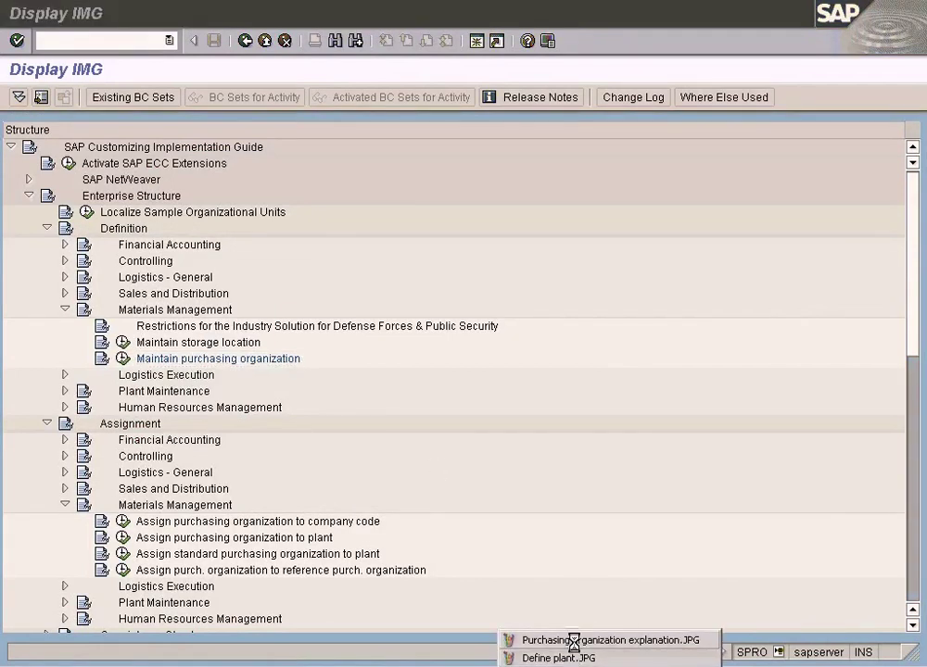
{"action": "left_click", "coordinate": [574, 641]}
{"action": "left_click_drag", "start_coordinate": [480, 366], "coordinate": [686, 388]}
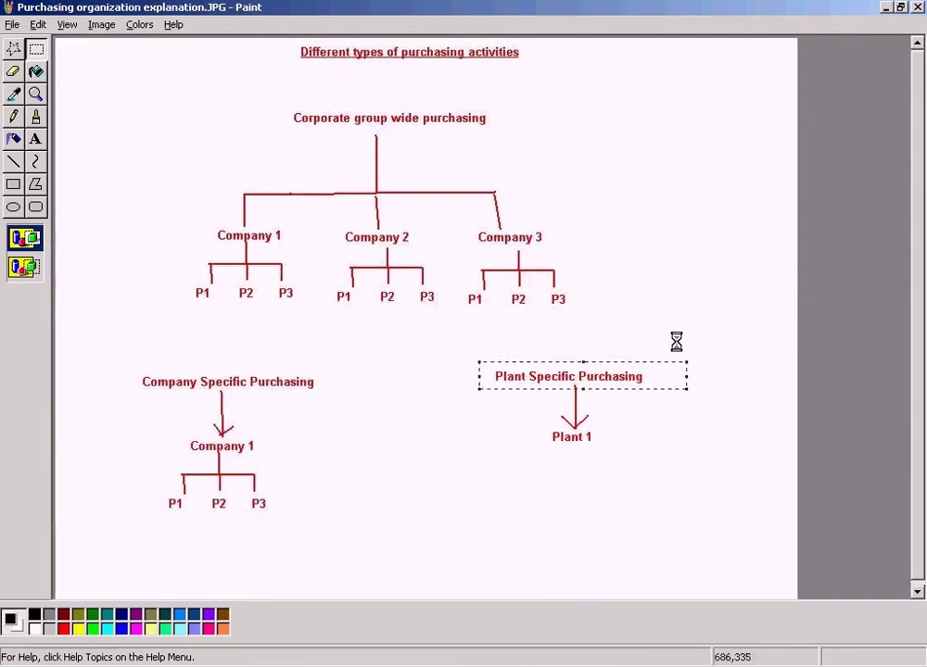
{"action": "key", "text": "alt+Tab"}
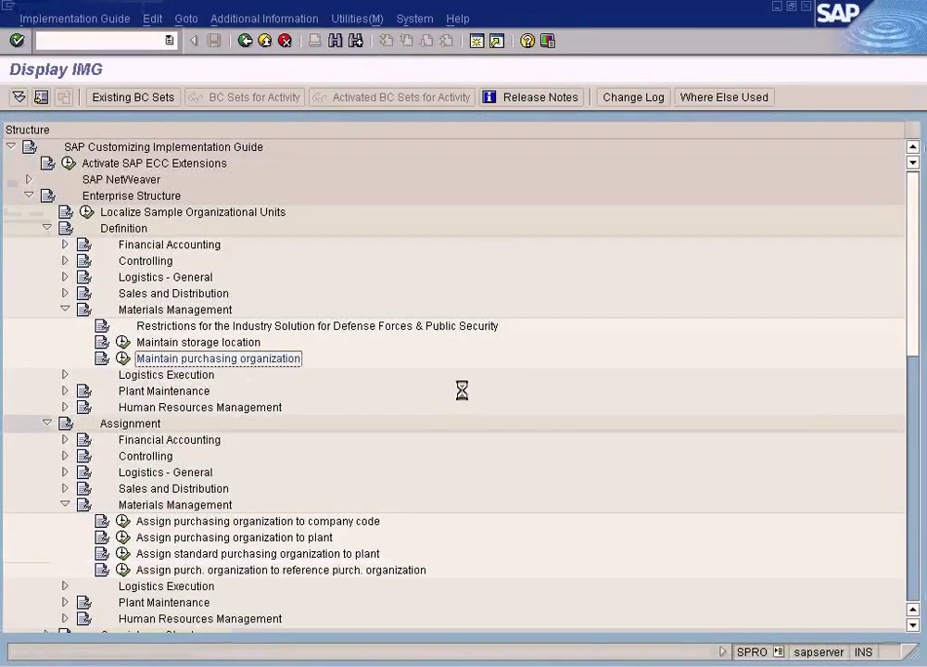
- Select Assign purchasing organization to company code in the Materials Management section of the Assignment node
{"action": "left_click", "coordinate": [112, 423]}
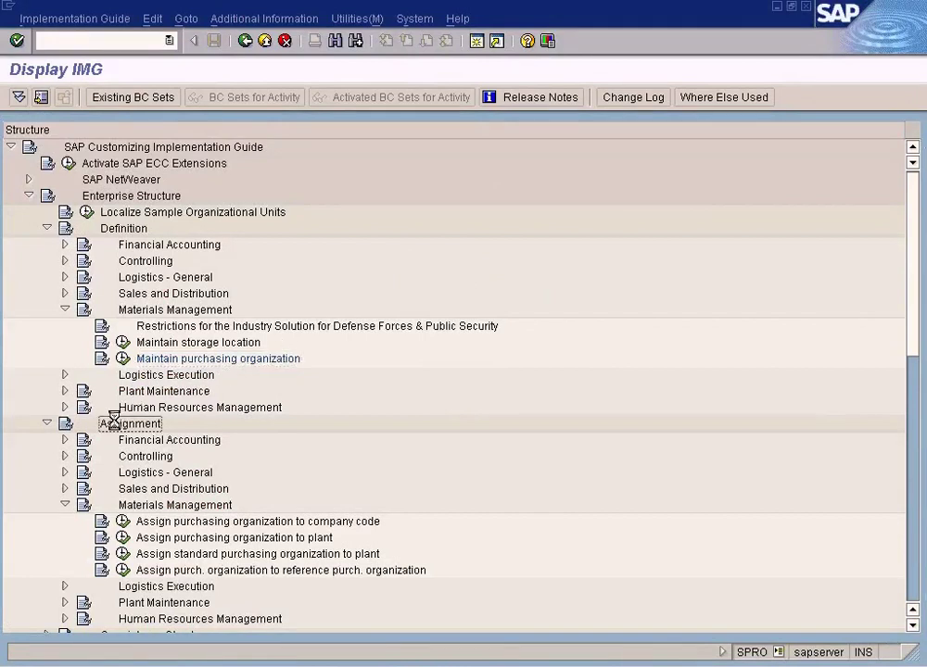
{"action": "left_click", "coordinate": [134, 504]}
{"action": "left_click", "coordinate": [185, 522]}
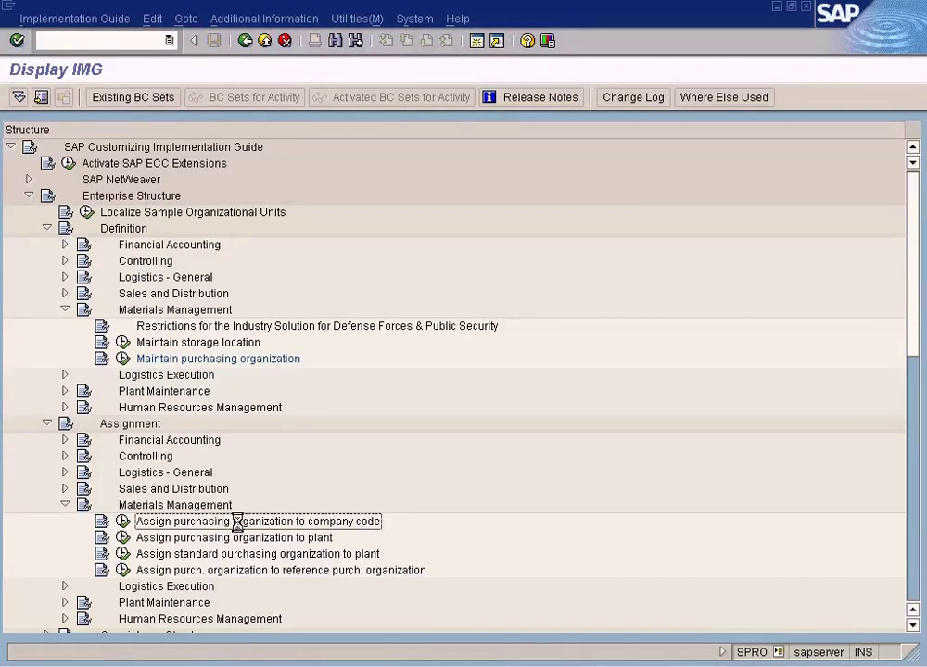
- Switch to the Paint diagram, mark the whole Company Specific Purchasing structure, and return to the implementation guide in SAP
{"action": "key", "text": "alt+Tab"}
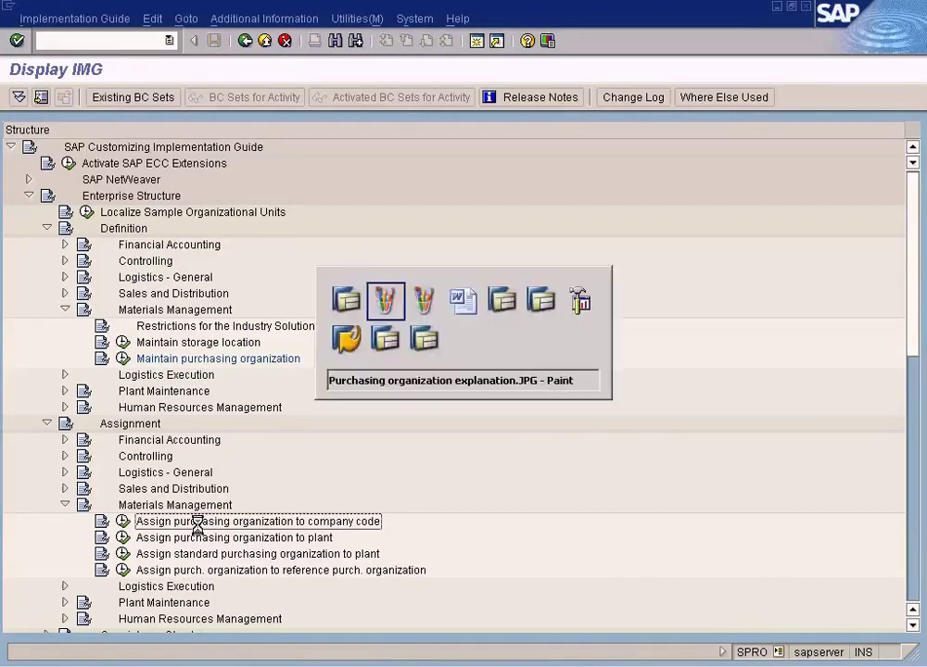
{"action": "left_click_drag", "start_coordinate": [100, 367], "coordinate": [339, 527]}
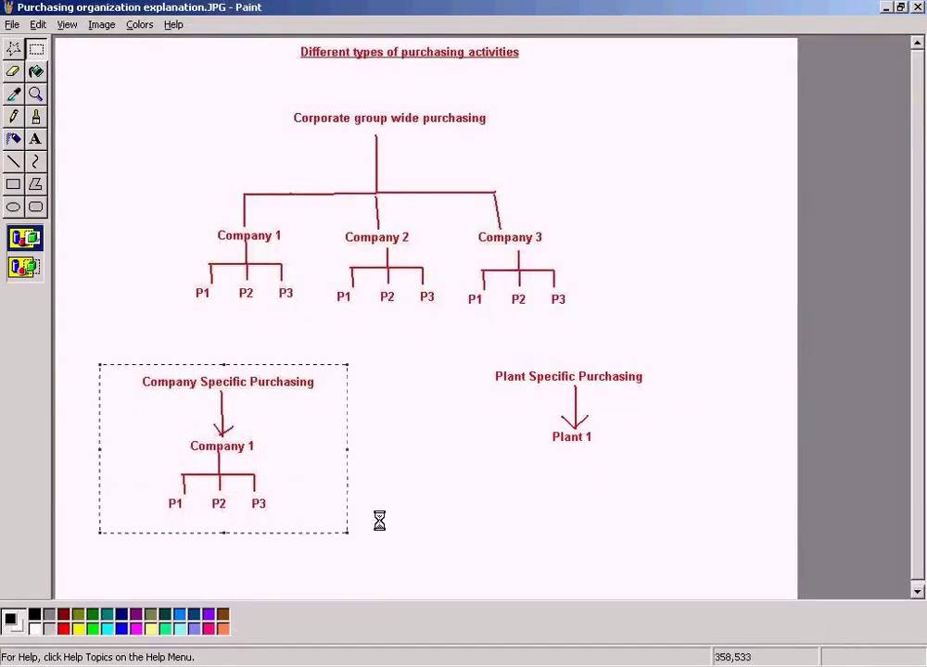
{"action": "key", "text": "alt+Tab"}
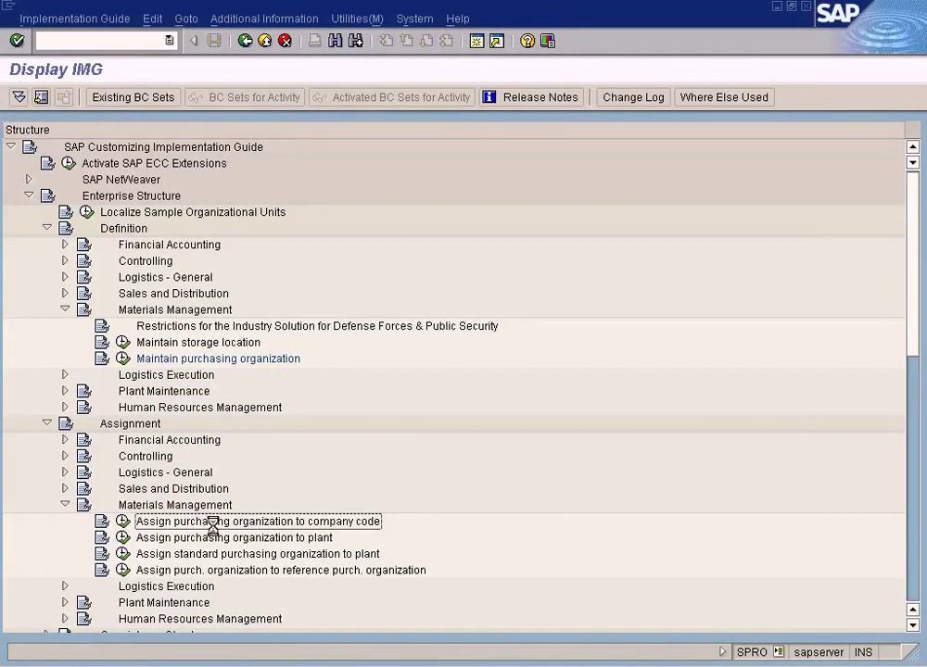
- Open Assign purchasing organization to company code and examine which company code purchasing organization 0001 is assigned to
{"action": "key", "text": "alt+Tab"}
{"action": "scroll", "coordinate": [913, 626], "scroll_direction": "down", "scroll_amount": 2}
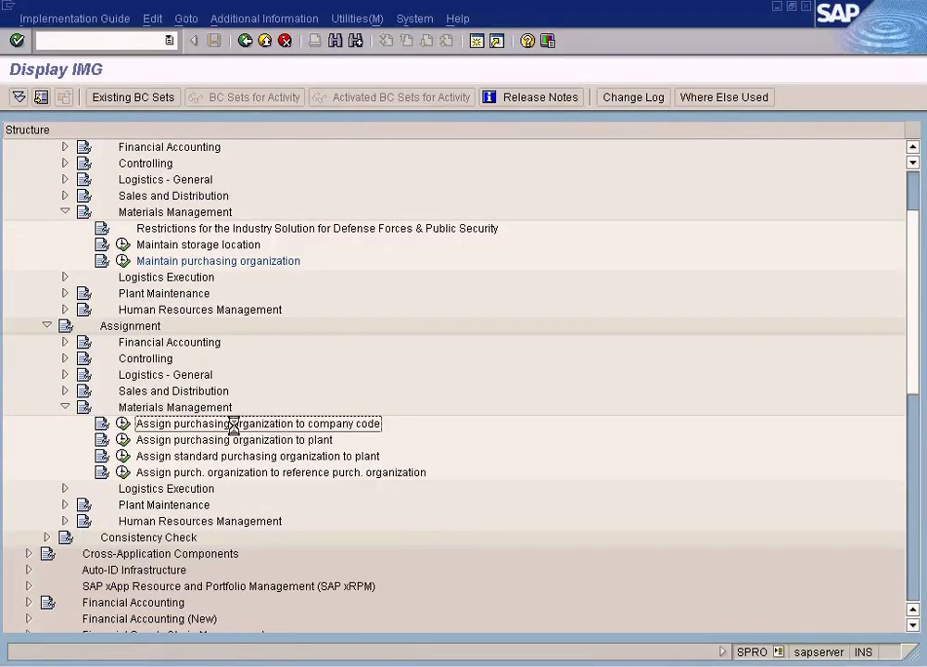
{"action": "left_click", "coordinate": [124, 423]}
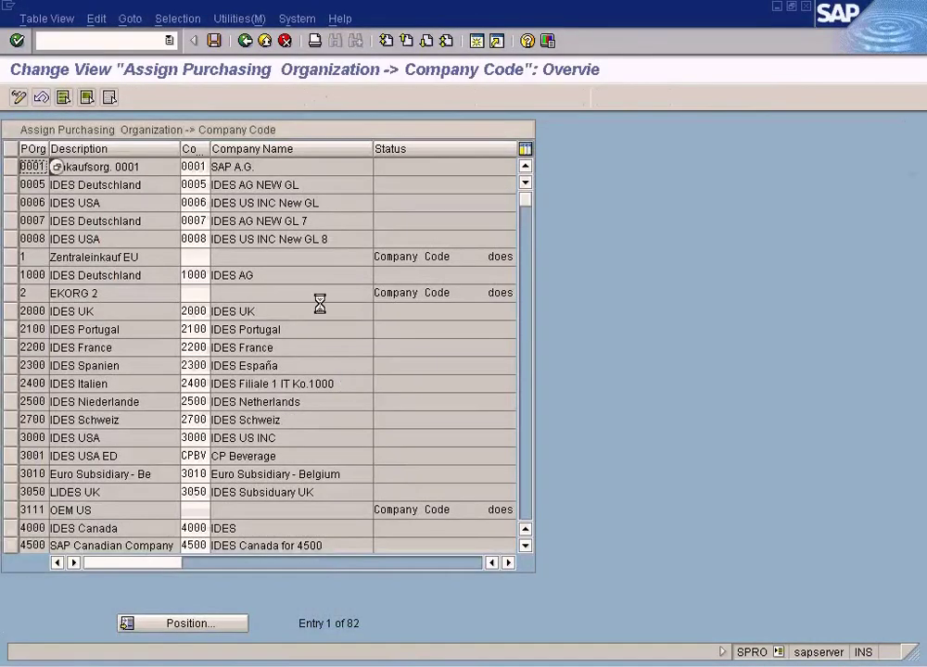
{"action": "left_click", "coordinate": [216, 184]}
{"action": "left_click", "coordinate": [140, 184]}
{"action": "left_click", "coordinate": [31, 167]}
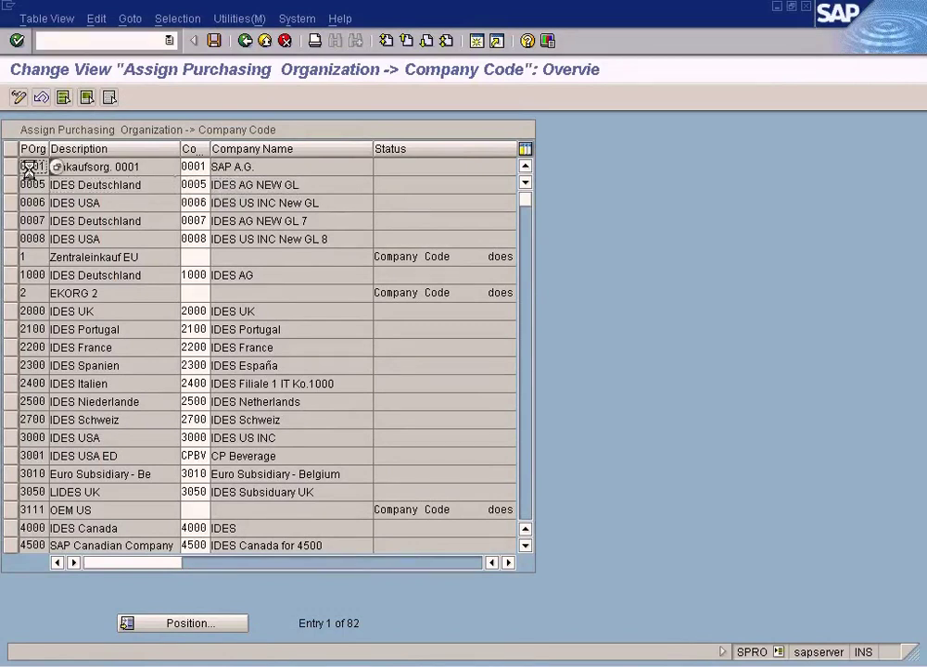
{"action": "left_click", "coordinate": [191, 167]}
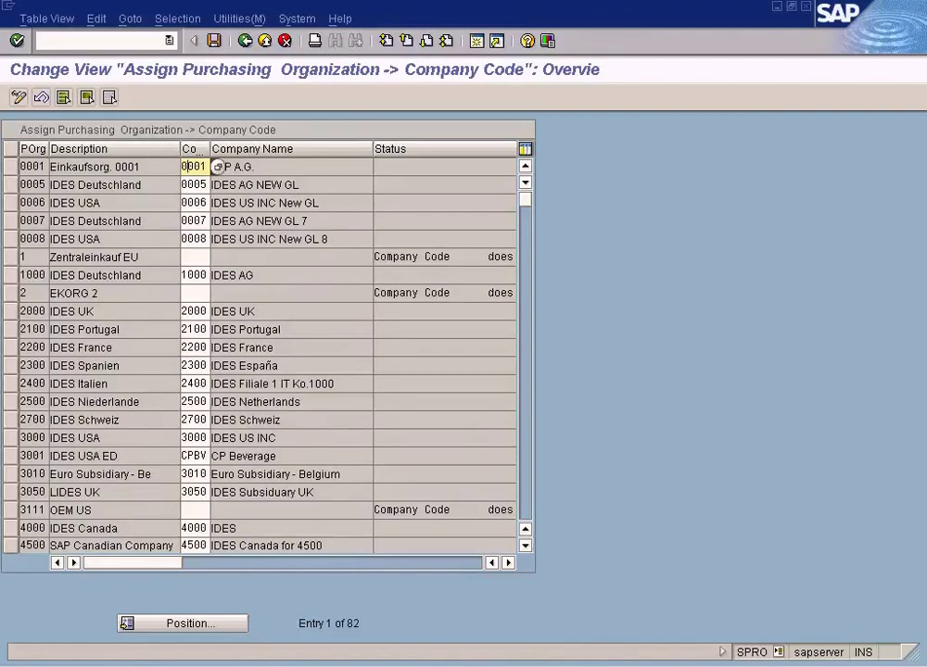
- Switch to the Paint diagram and add the red text "Purchasing org relationship to company code" below the Company Specific Purchasing structure
{"action": "left_click", "coordinate": [562, 664]}
{"action": "left_click", "coordinate": [562, 641]}
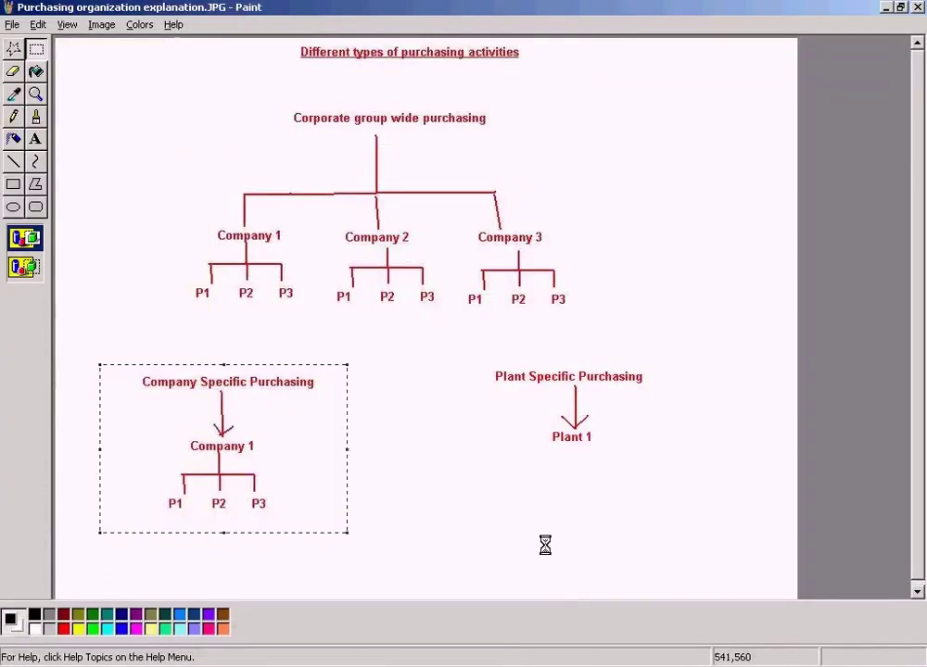
{"action": "left_click_drag", "start_coordinate": [923, 407], "coordinate": [922, 445]}
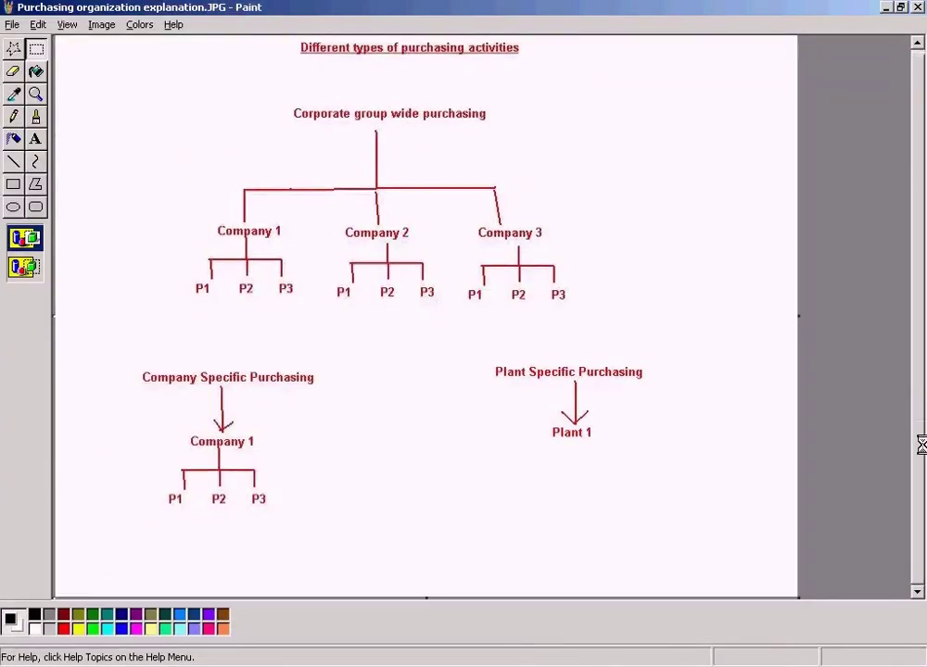
{"action": "left_click", "coordinate": [36, 139]}
{"action": "left_click_drag", "start_coordinate": [122, 524], "coordinate": [333, 542]}
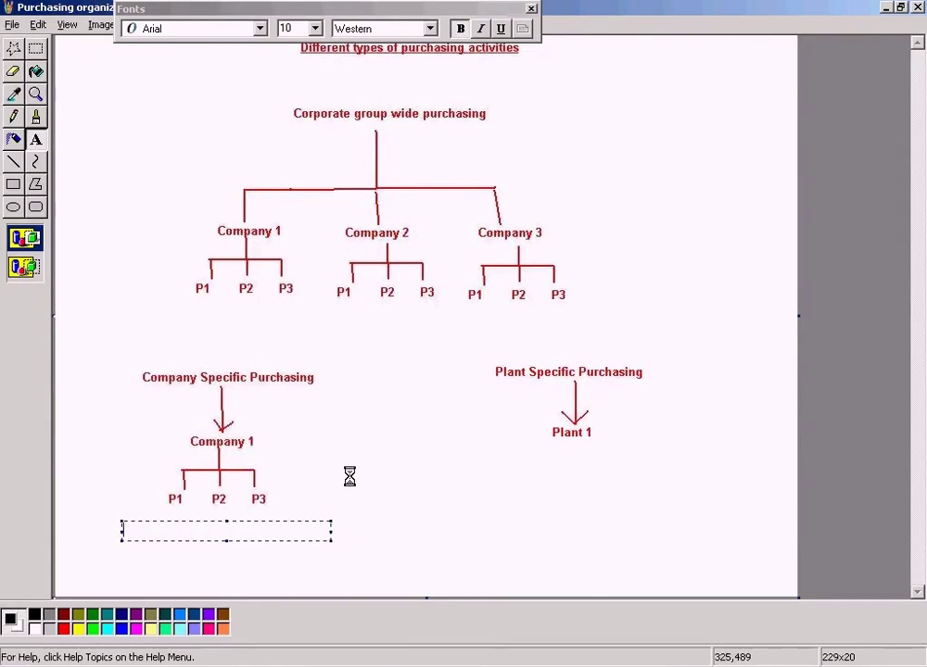
{"action": "left_click", "coordinate": [63, 629]}
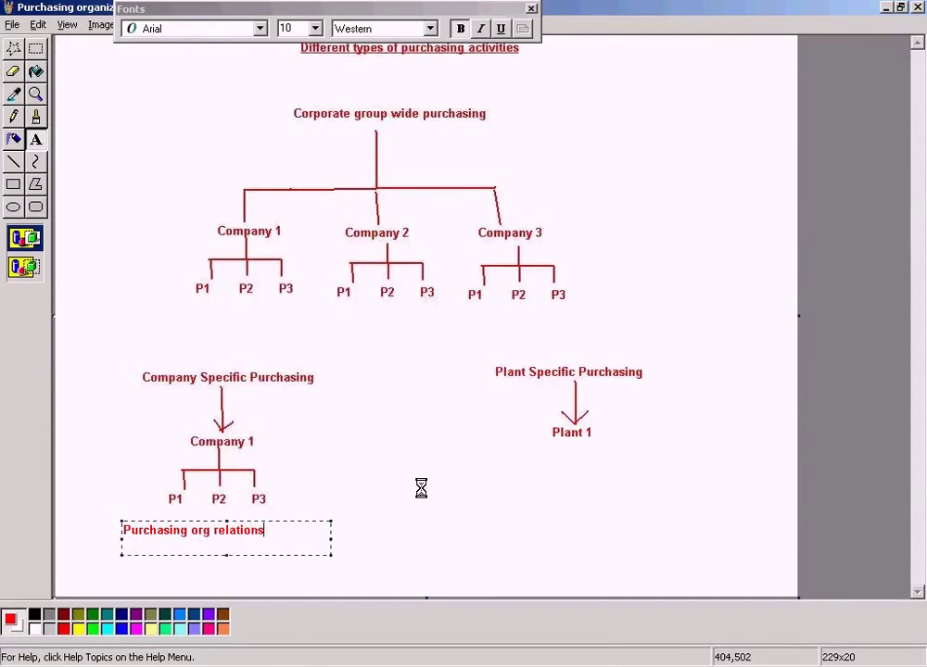
{"action": "type", "text": "company c"}
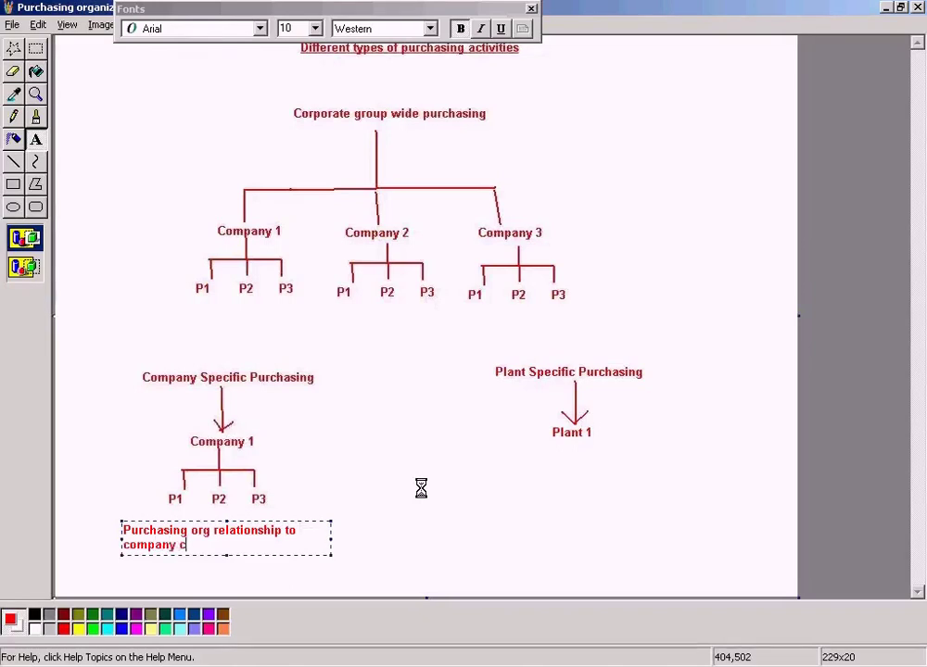
{"action": "type", "text": "ode"}
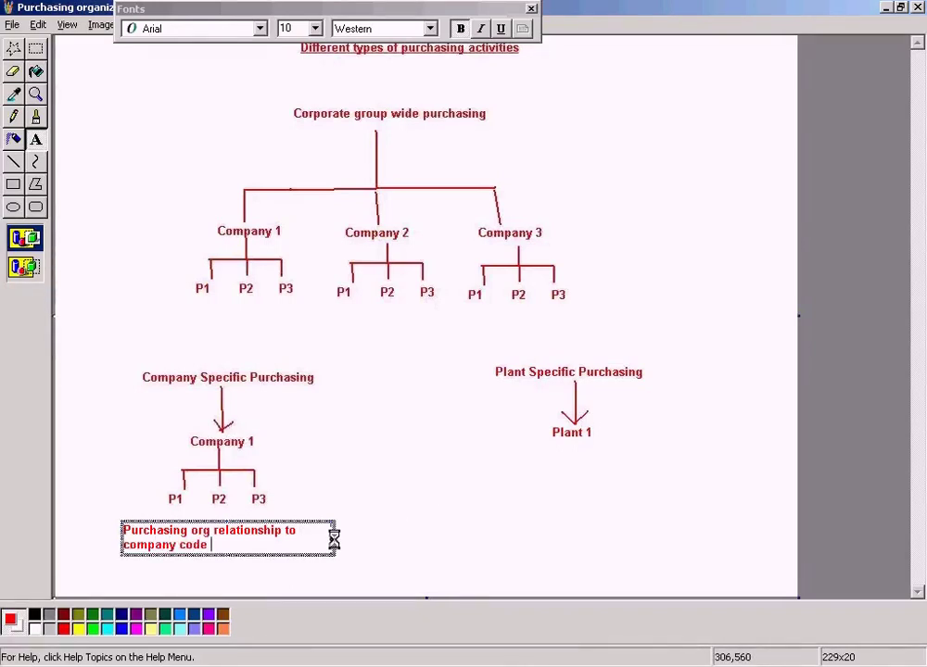
- Widen the text box so the company code caption fits on one line, and add "One to one" centred beneath it
{"action": "left_click_drag", "start_coordinate": [331, 538], "coordinate": [394, 522]}
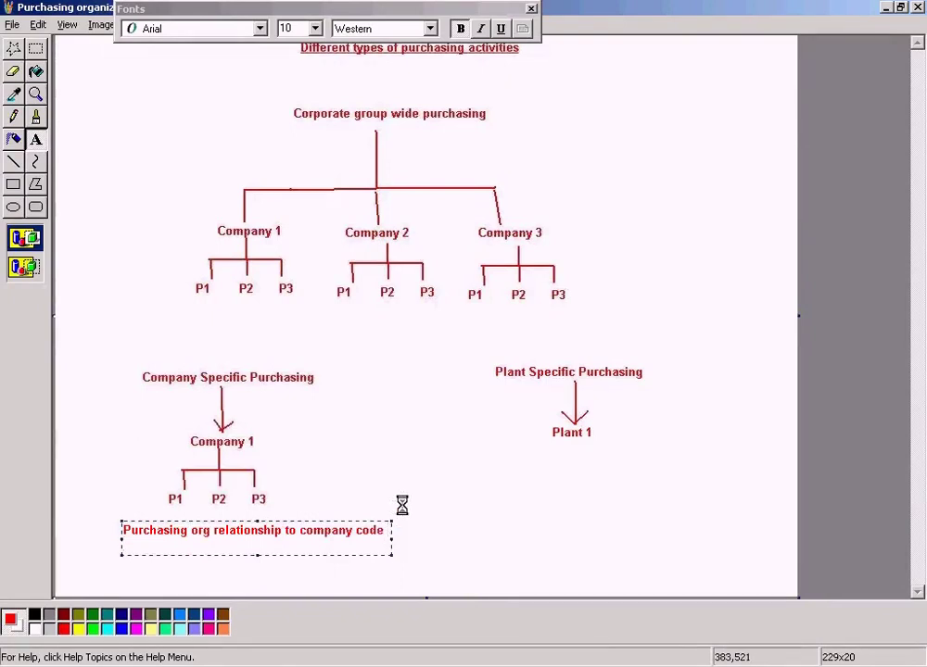
{"action": "key", "text": "Home"}
{"action": "key", "text": "ctrl+a"}
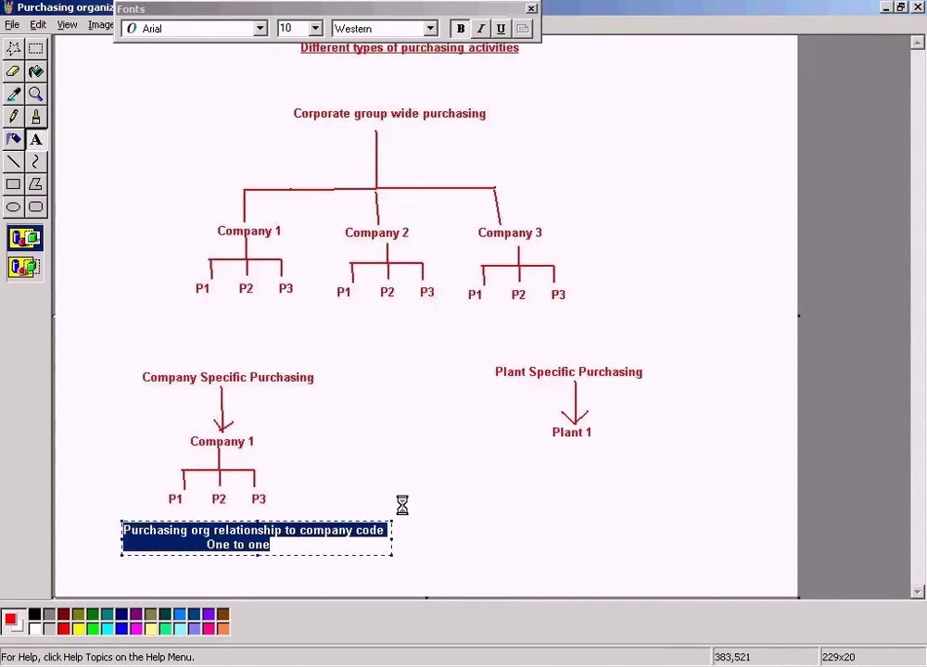
{"action": "left_click", "coordinate": [419, 446]}
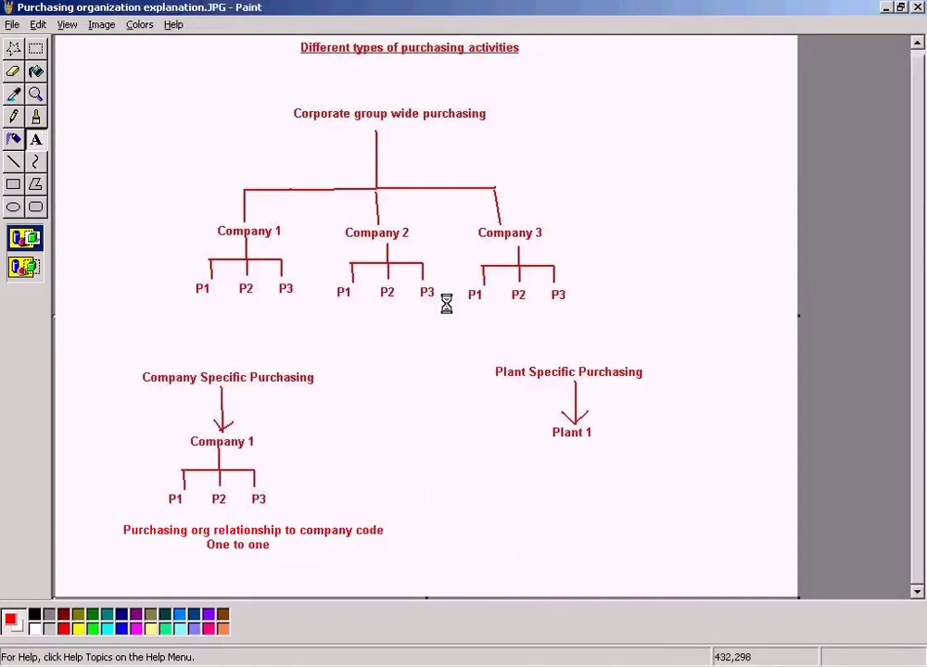
- Switch back to SAP, leave the company code assignments, and open Assign purchasing organization to plant
{"action": "key", "text": "alt+Tab"}
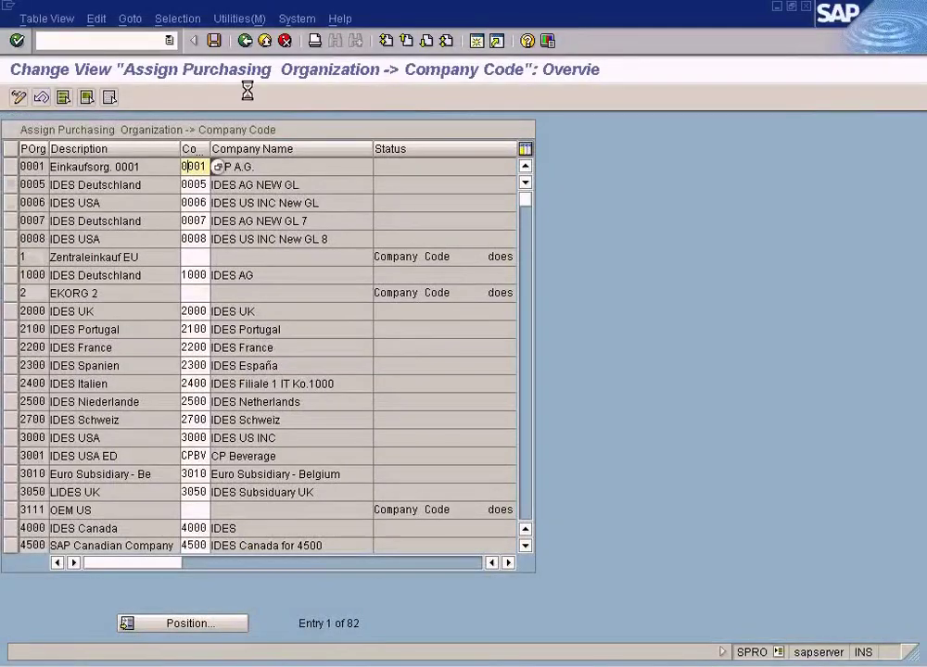
{"action": "key", "text": "F3"}
{"action": "double_click", "coordinate": [213, 440]}
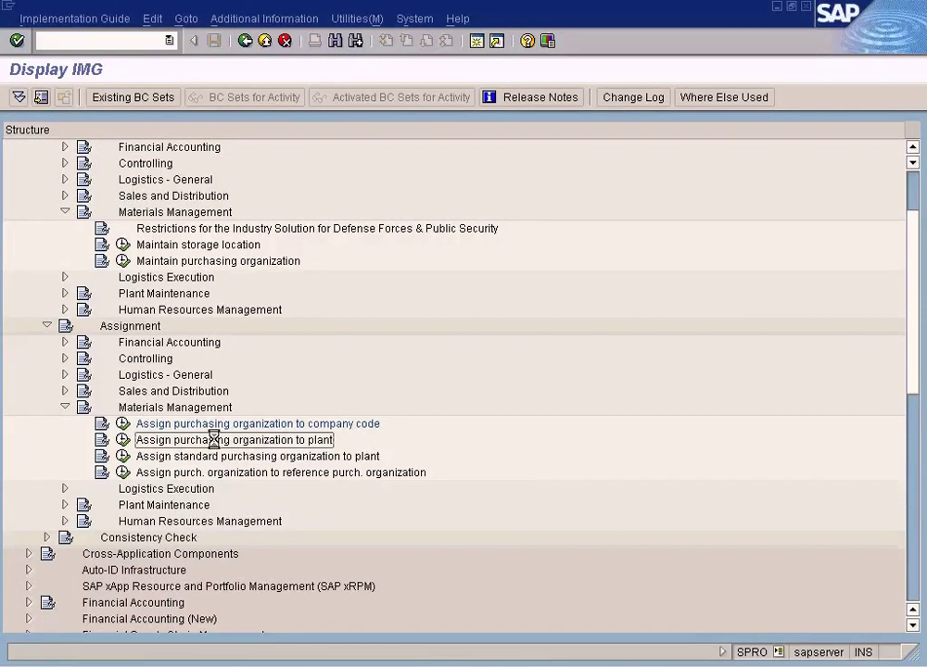
{"action": "left_click", "coordinate": [121, 440]}
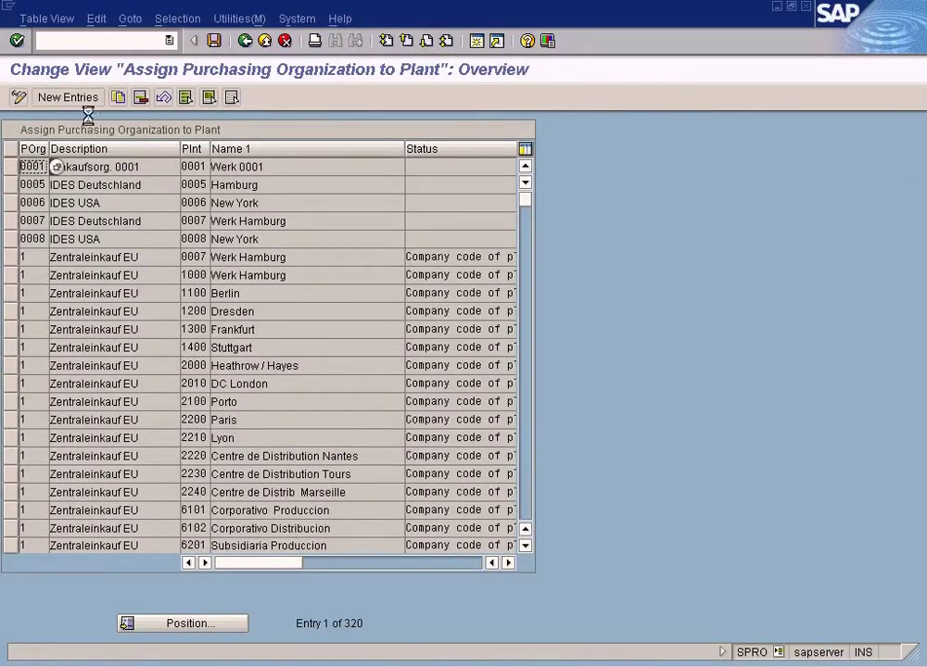
- Compare the Plant Specific Purchasing structure in the Paint diagram with the plant assignments of purchasing organizations 1 and 0007 in SAP
{"action": "key", "text": "alt+Tab"}
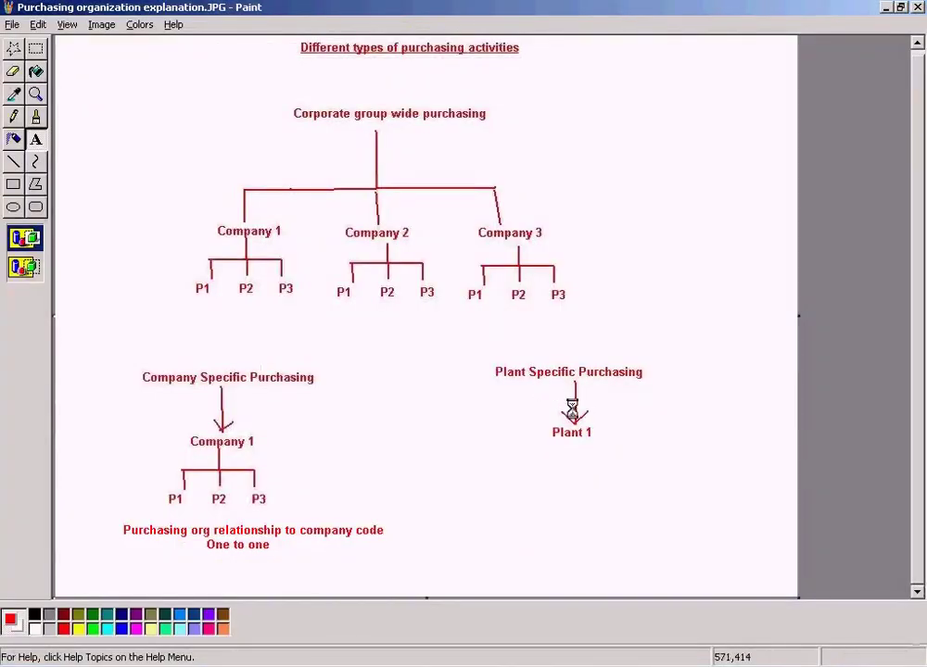
{"action": "key", "text": "alt+Tab"}
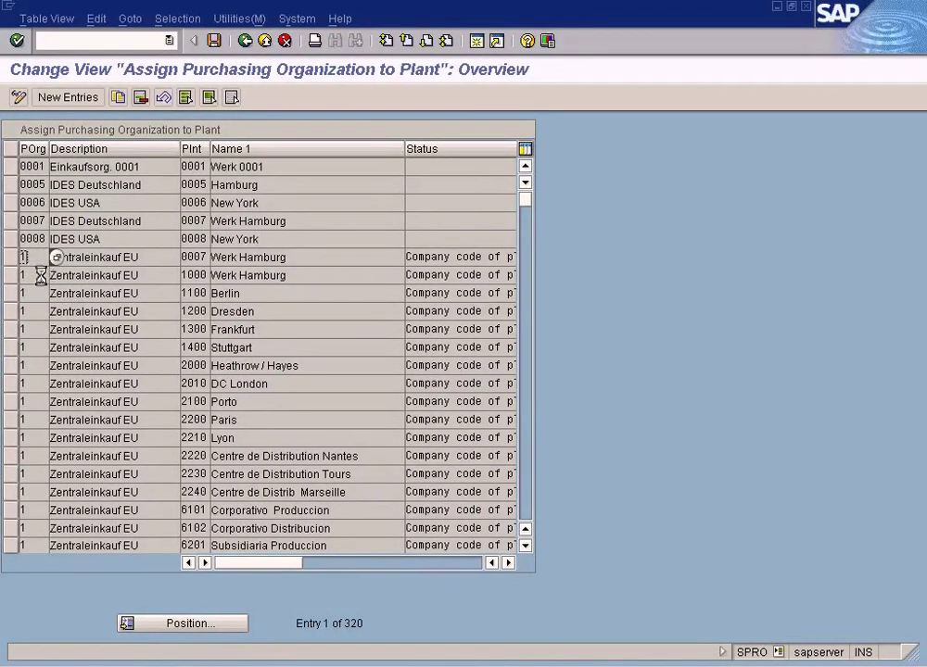
{"action": "left_click", "coordinate": [185, 257]}
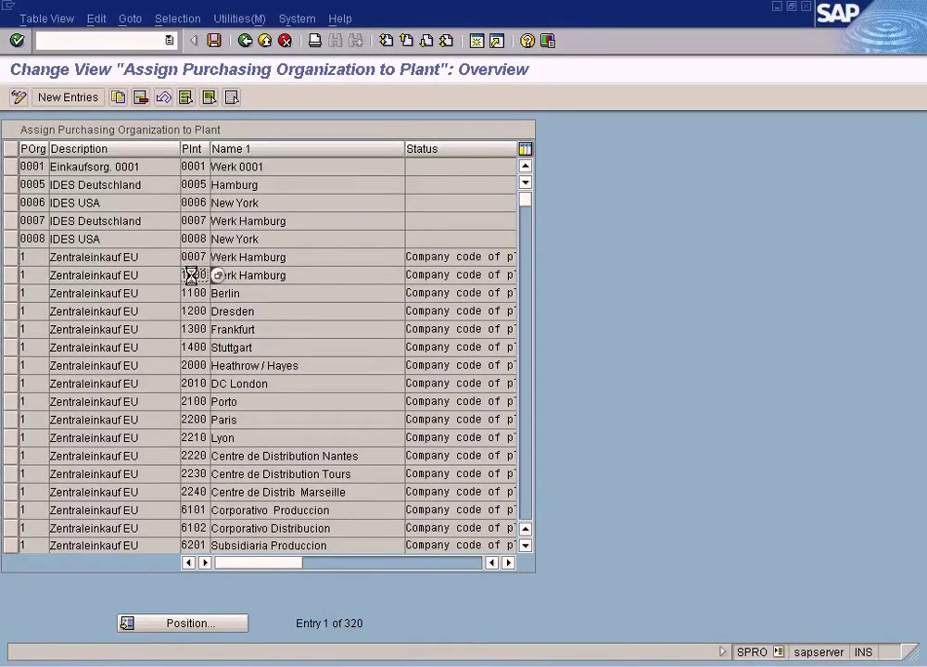
{"action": "left_click", "coordinate": [194, 221]}
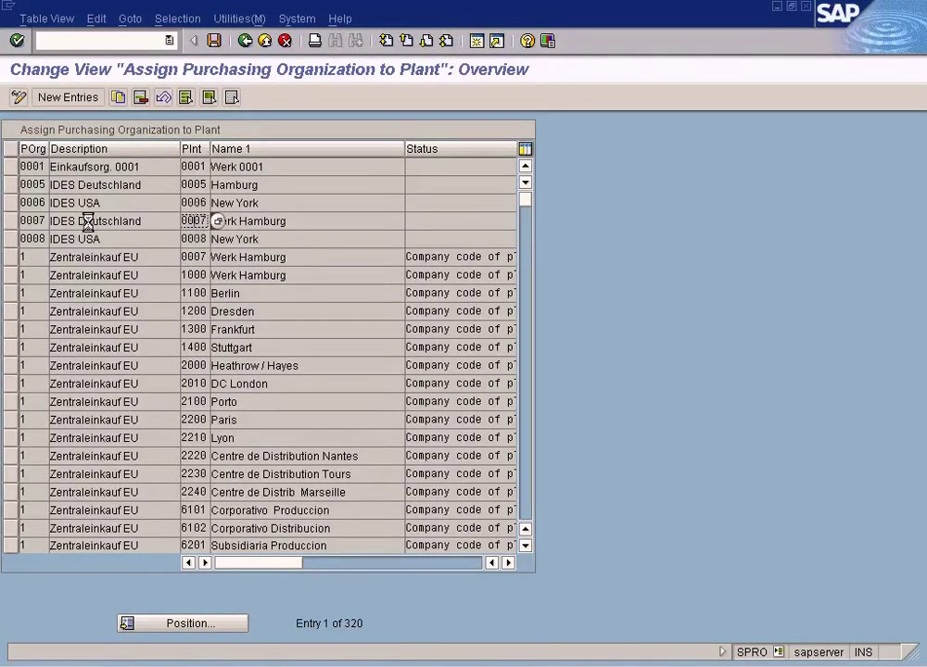
{"action": "left_click", "coordinate": [34, 221]}
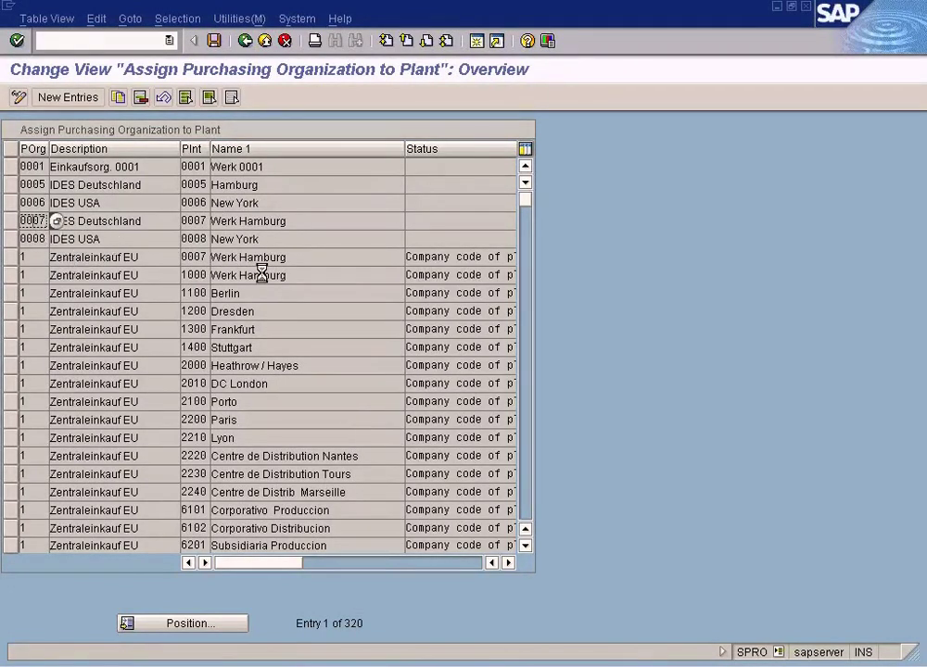
{"action": "key", "text": "alt+Tab"}
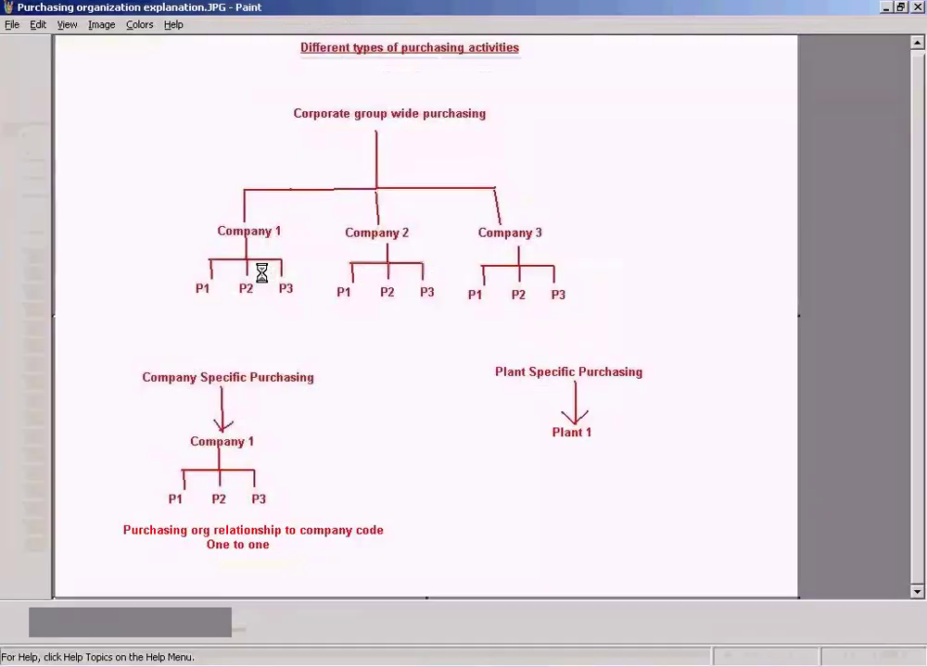
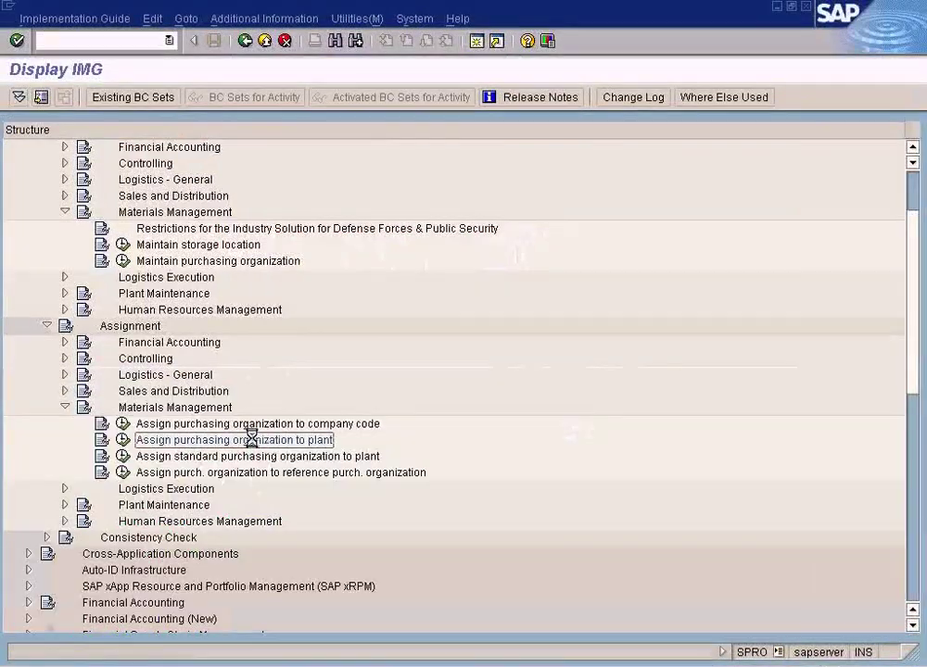
- Consult the diagram in Paint, review the company code of purchasing organization 0005 in SAP's company code assignments, and leave that view
{"action": "key", "text": "alt+Tab"}
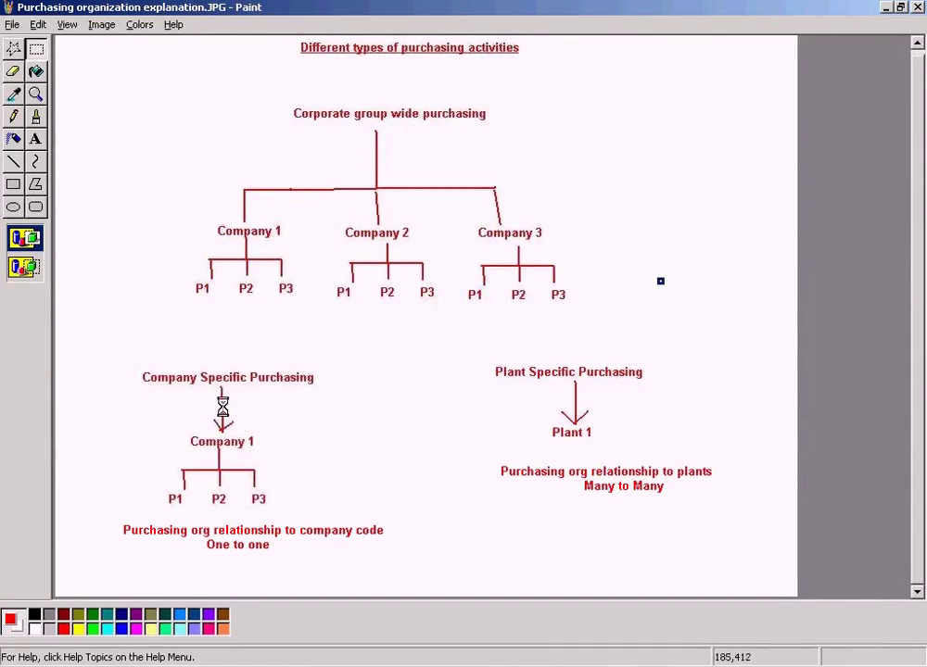
{"action": "key", "text": "alt+Tab"}
{"action": "left_click", "coordinate": [124, 424]}
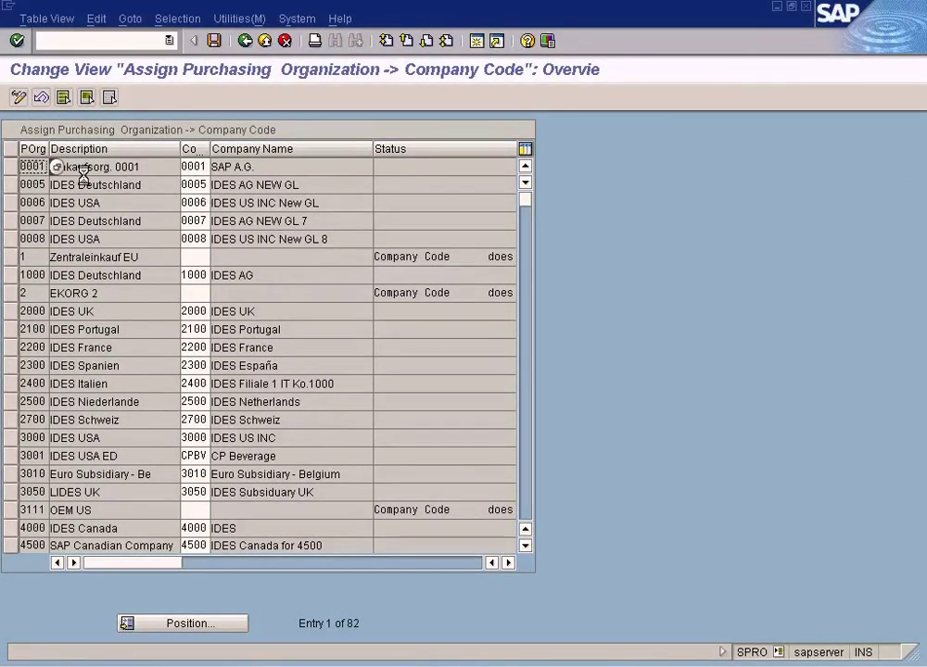
{"action": "left_click", "coordinate": [199, 184]}
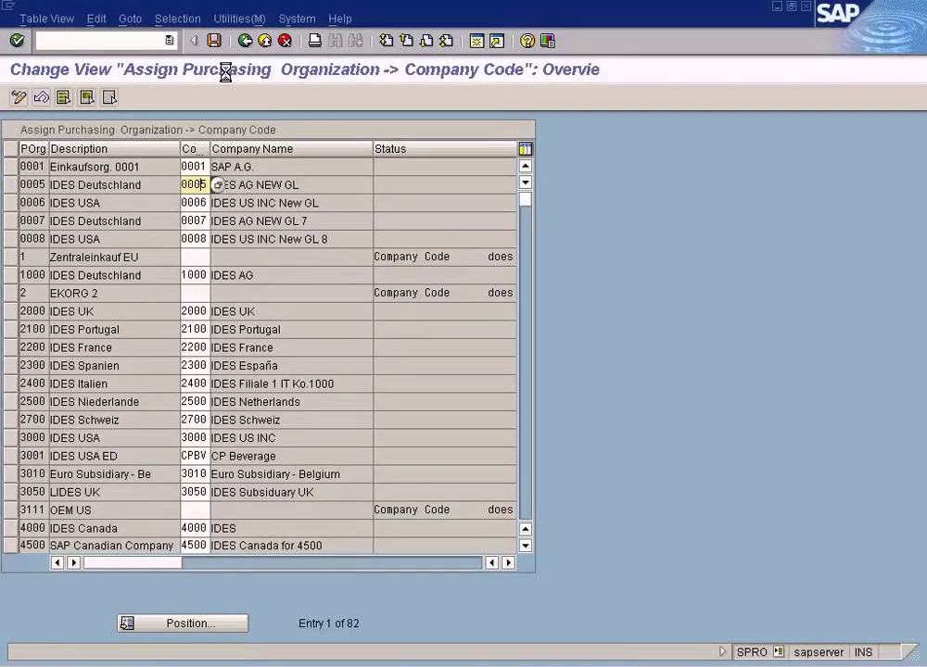
{"action": "left_click", "coordinate": [245, 41]}
- In Paint, draw a line from Corporate group wide purchasing to Company 1's plant P3, and open Assign purchasing organization to plant in SAP
{"action": "left_click", "coordinate": [275, 442]}
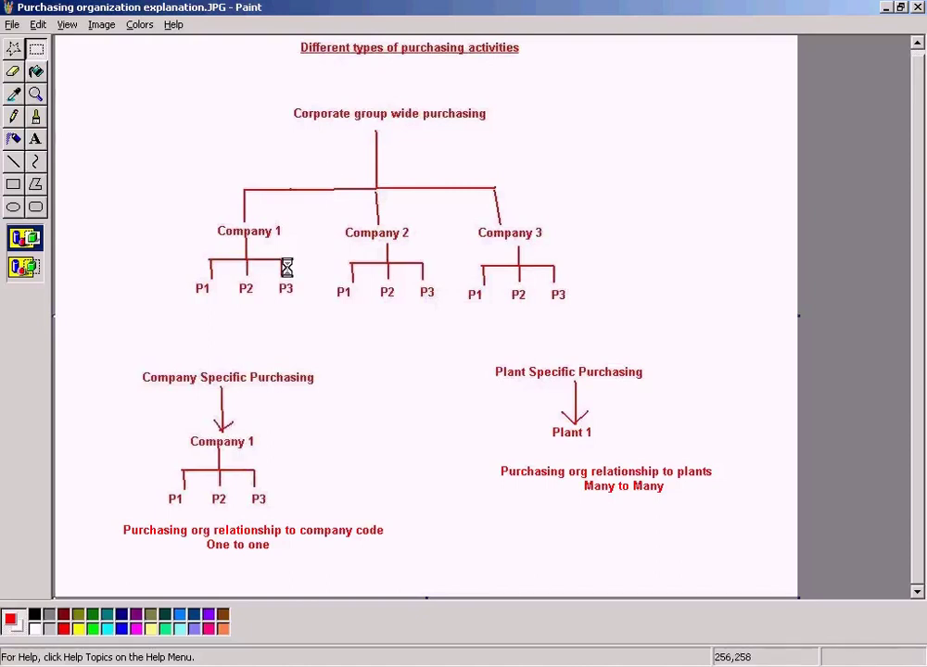
{"action": "left_click_drag", "start_coordinate": [276, 277], "coordinate": [306, 305]}
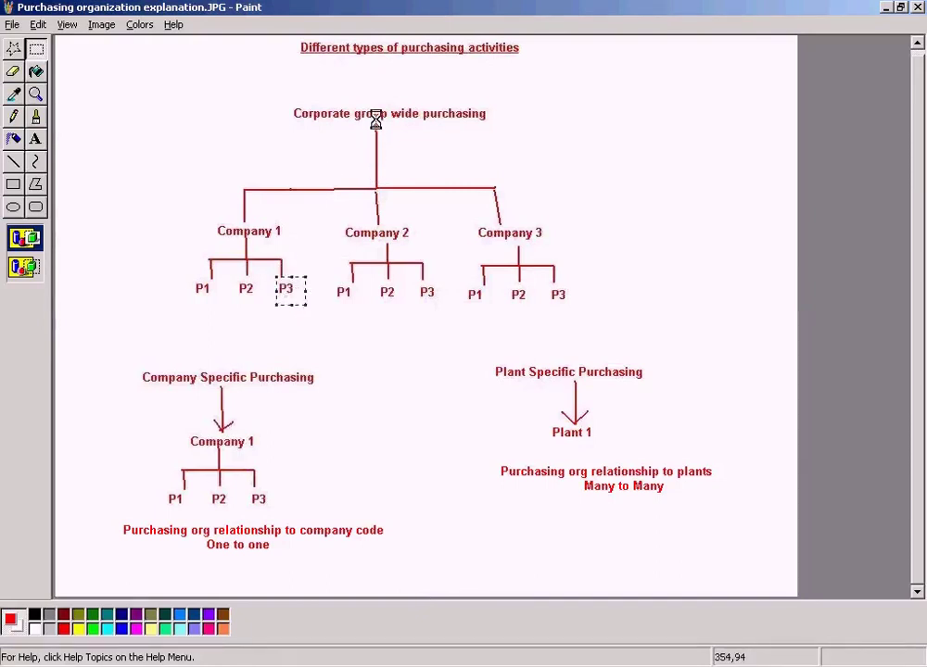
{"action": "left_click", "coordinate": [13, 161]}
{"action": "left_click_drag", "start_coordinate": [358, 121], "coordinate": [283, 279]}
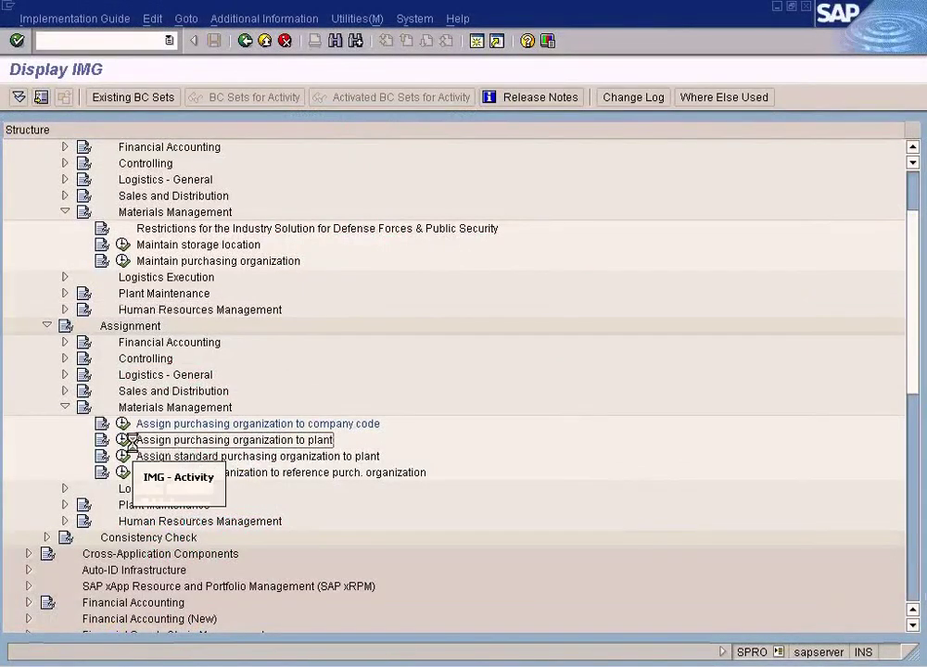
{"action": "left_click", "coordinate": [126, 438]}
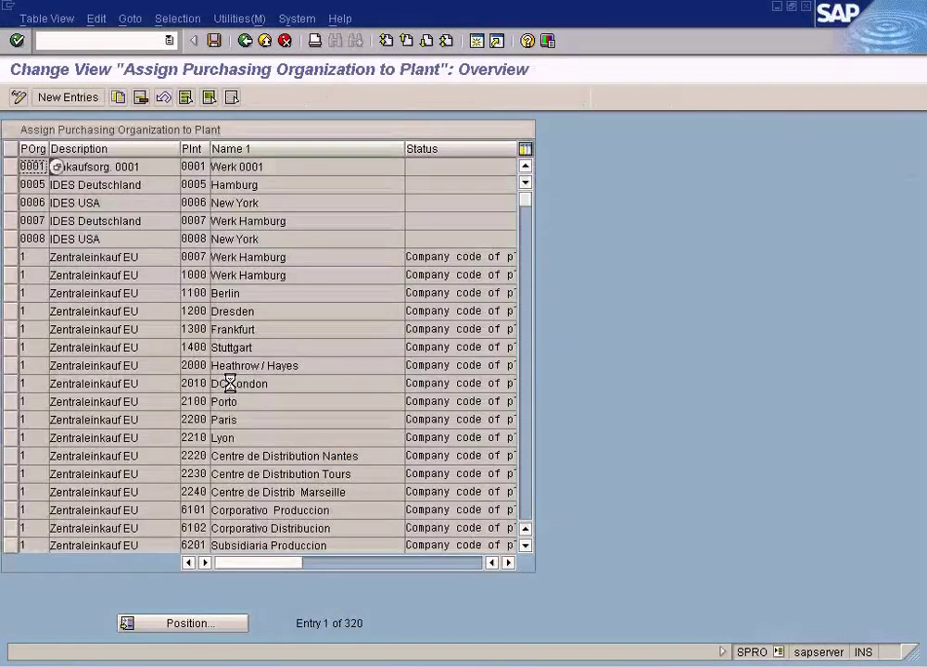
- Start new plant assignment entries, mark the Corporate group wide purchasing structure in the Paint diagram, and leave SAP's plant assignments
{"action": "left_click", "coordinate": [46, 97]}
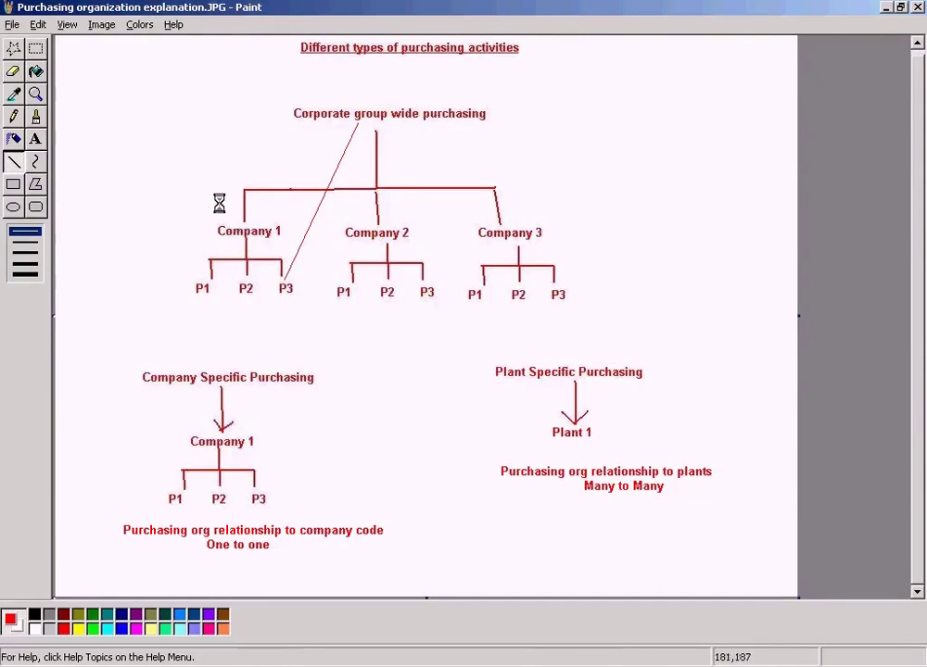
{"action": "left_click", "coordinate": [36, 48]}
{"action": "left_click_drag", "start_coordinate": [167, 94], "coordinate": [605, 304]}
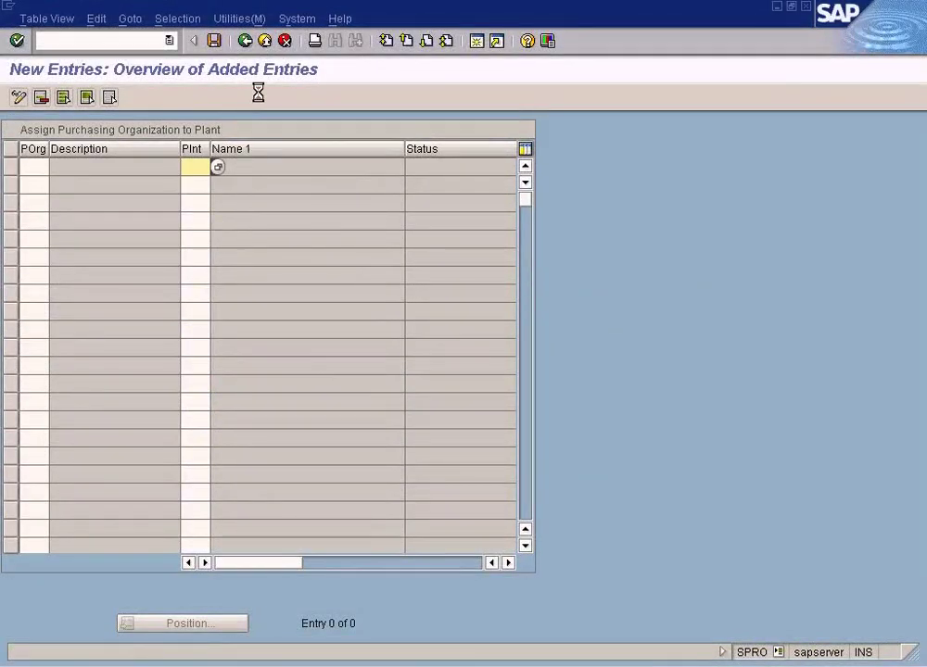
{"action": "left_click", "coordinate": [245, 39]}
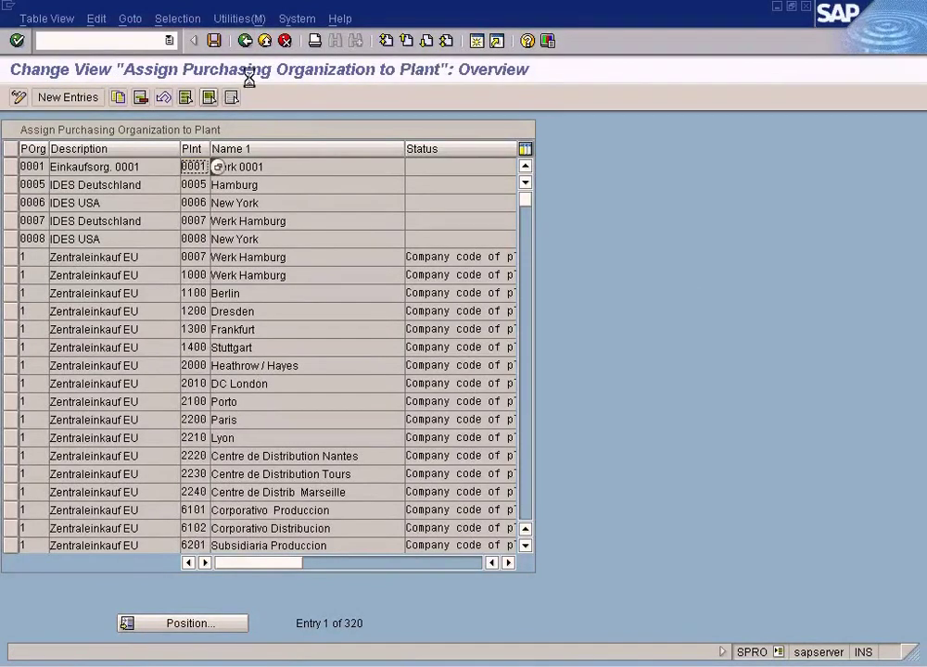
{"action": "left_click", "coordinate": [245, 40]}
- Examine the Materials Management assignment activities for company code, plant, standard purchasing organization and reference purchasing organization
{"action": "left_click", "coordinate": [278, 423]}
{"action": "left_click", "coordinate": [291, 456]}
{"action": "left_click", "coordinate": [292, 473]}
{"action": "left_click", "coordinate": [289, 457]}
{"action": "left_click", "coordinate": [289, 472]}
{"action": "left_click", "coordinate": [289, 457]}
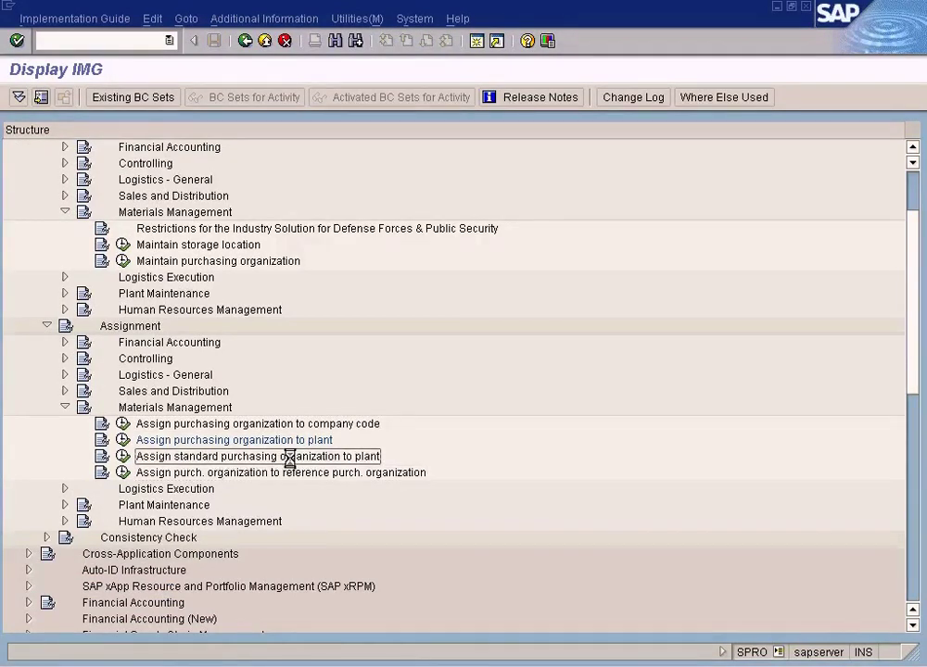
{"action": "left_click", "coordinate": [289, 473]}
{"action": "left_click", "coordinate": [288, 457]}
{"action": "left_click", "coordinate": [291, 425]}
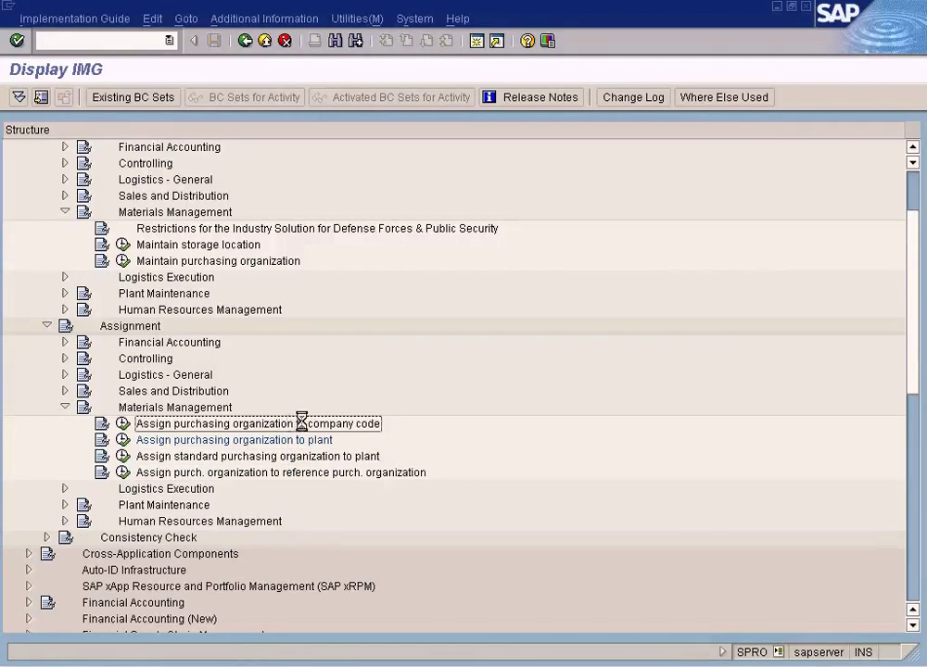
{"action": "left_click", "coordinate": [220, 439]}
{"action": "left_click", "coordinate": [222, 428]}
- Mark the Plant Specific Purchasing structure with its many-to-many note in the Paint diagram, and switch back to SAP
{"action": "key", "text": "alt+Tab"}
{"action": "mouse_move", "coordinate": [469, 352]}
{"action": "left_mouse_down"}
{"action": "mouse_move", "coordinate": [726, 475]}
{"action": "mouse_move", "coordinate": [774, 526]}
{"action": "left_mouse_up"}
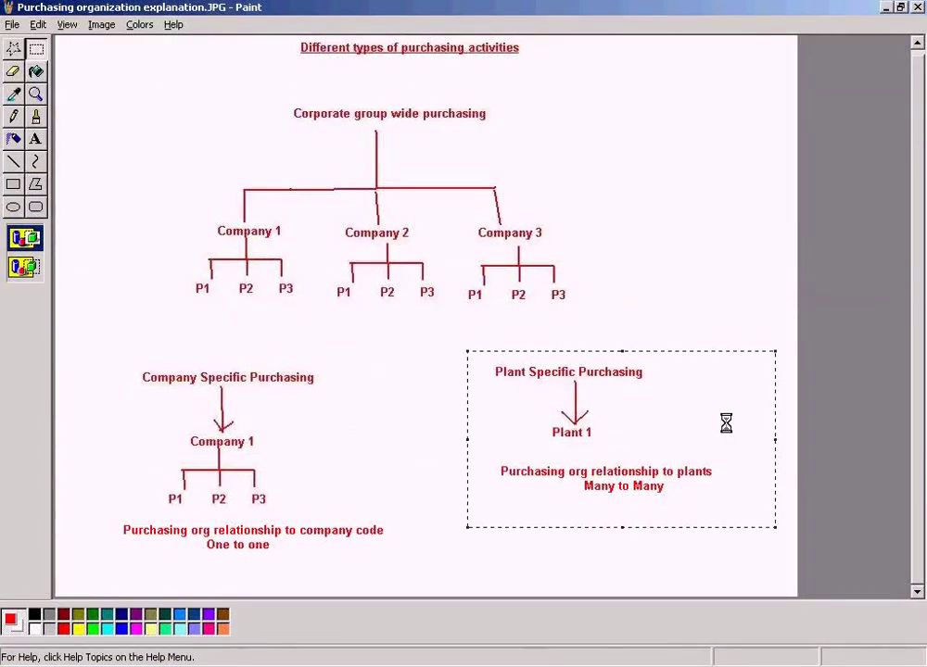
{"action": "key", "text": "alt+Tab"}
{"action": "key", "text": "alt+Tab"}
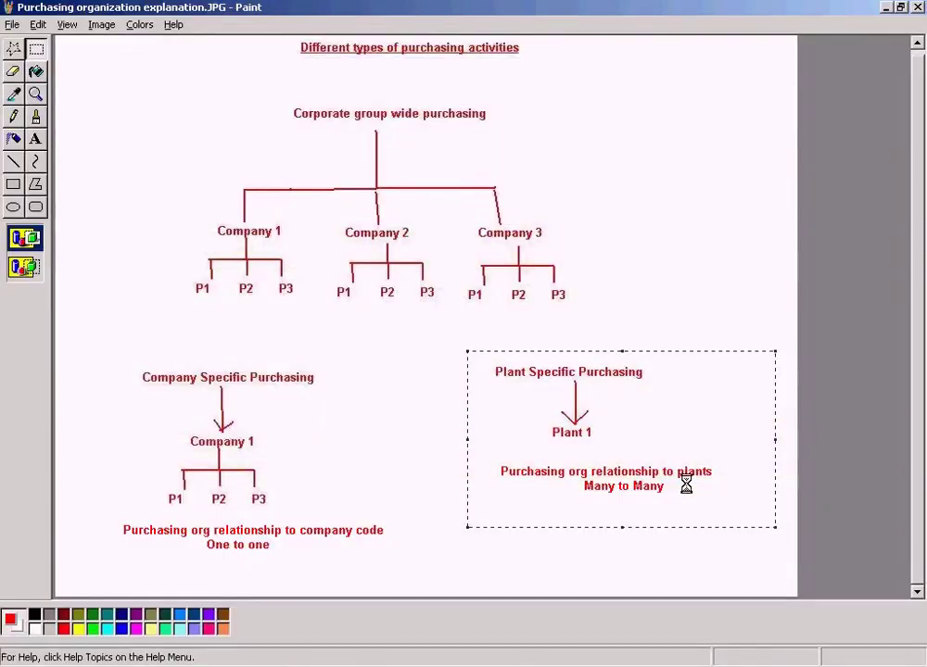
{"action": "key", "text": "alt+Tab"}
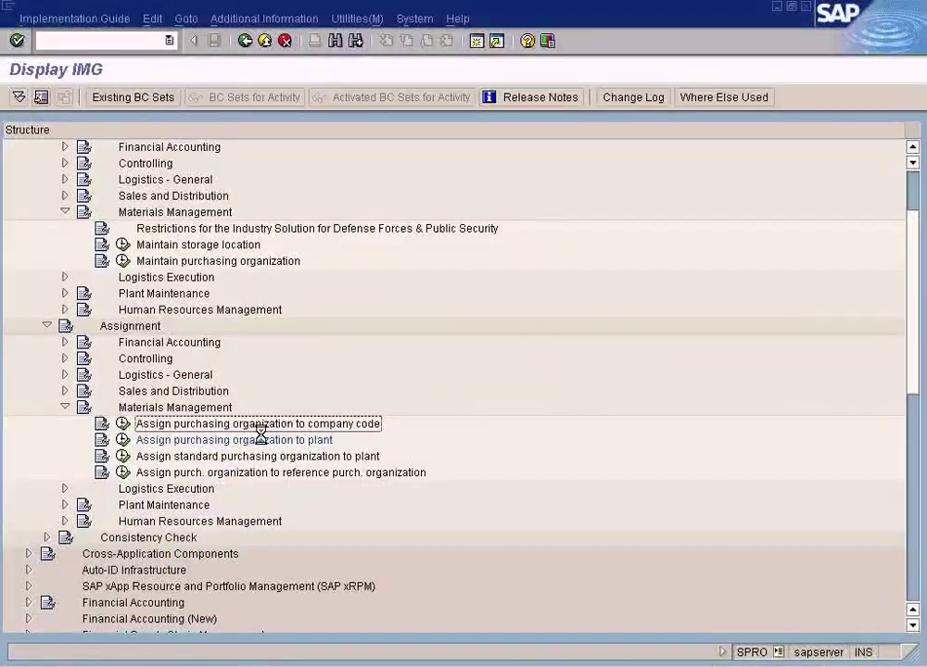
- Start new entries in Assign purchasing organization to plant and open the list of available purchasing organizations
{"action": "left_click", "coordinate": [122, 439]}
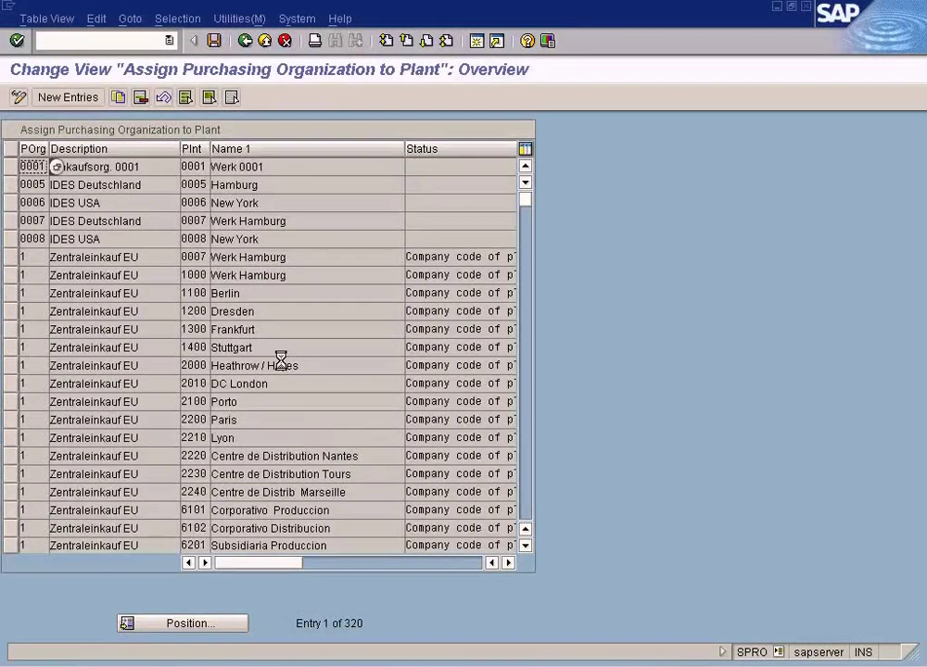
{"action": "left_click", "coordinate": [77, 98]}
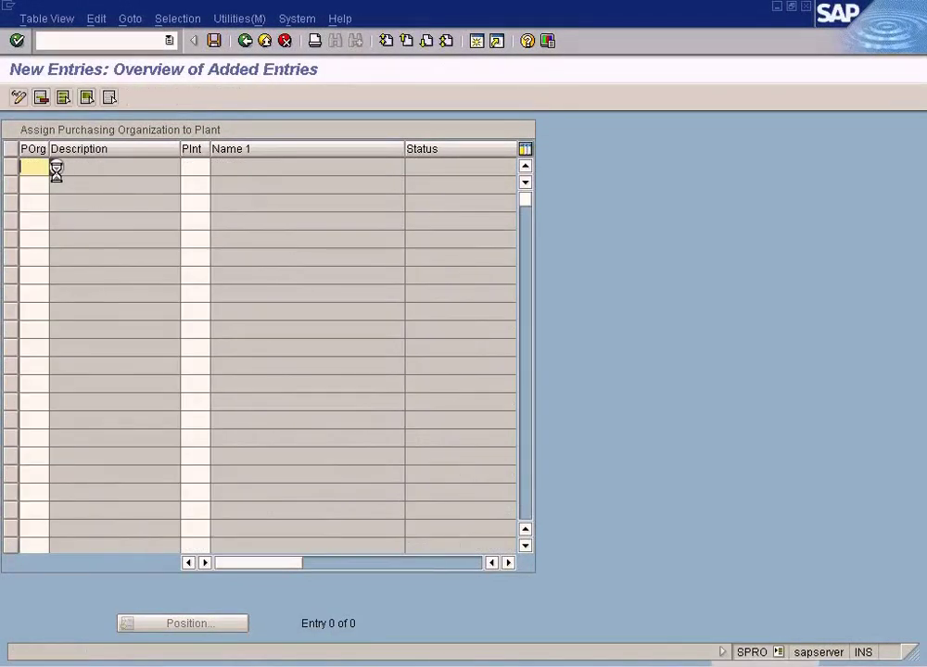
{"action": "key", "text": "F4"}
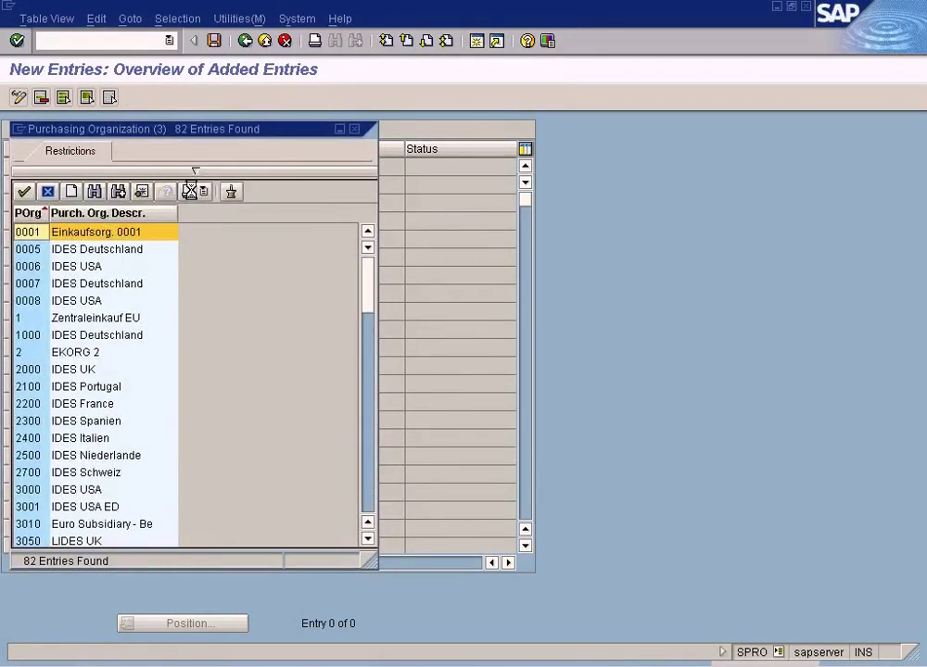
- Try to find the New York purchasing organization by searching the list of purchasing organizations
{"action": "left_click", "coordinate": [94, 191]}
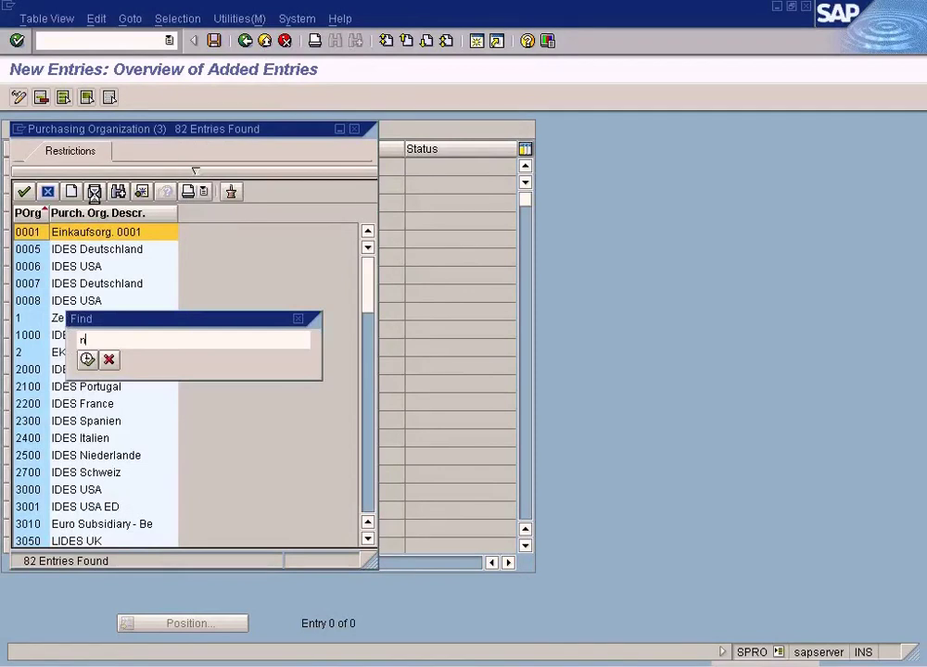
{"action": "type", "text": "n"}
{"action": "key", "text": "Return"}
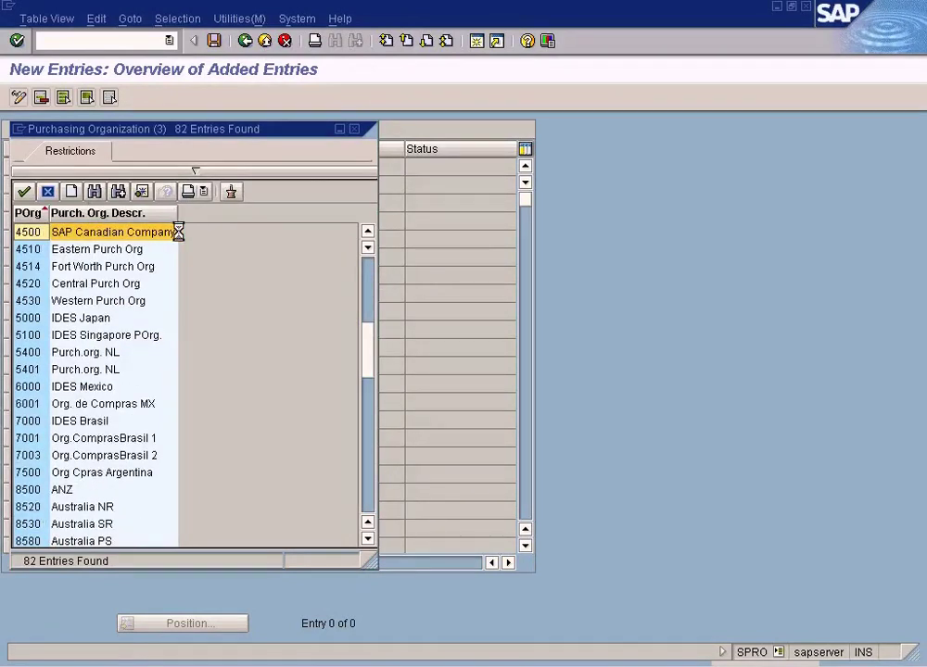
{"action": "left_click", "coordinate": [94, 191]}
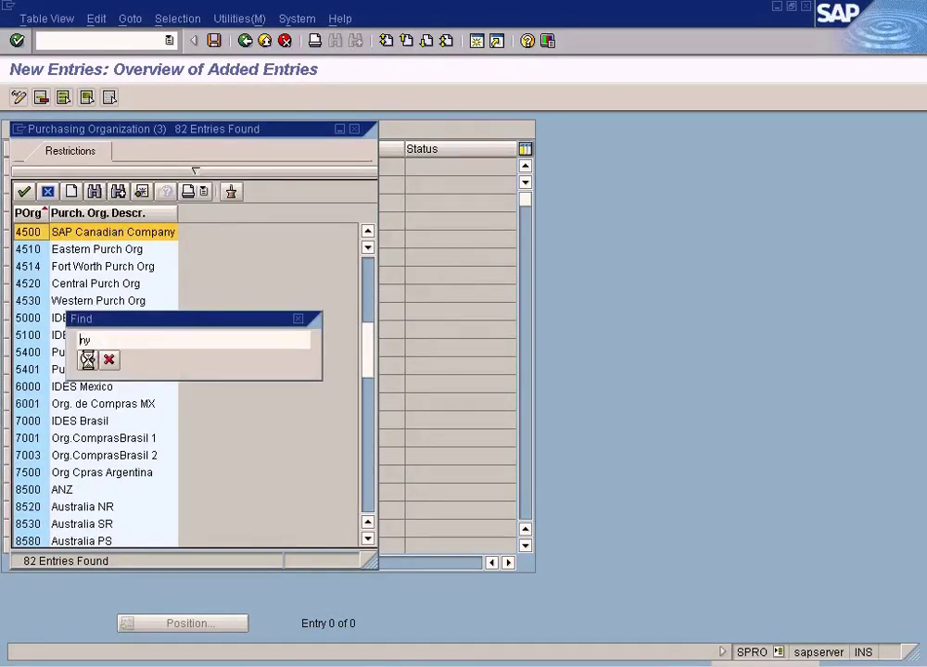
{"action": "left_click", "coordinate": [87, 359]}
- Restrict the list to ny, pick purchasing organization NY (New york purchasing), and enter plant ny for it
{"action": "left_click", "coordinate": [194, 172]}
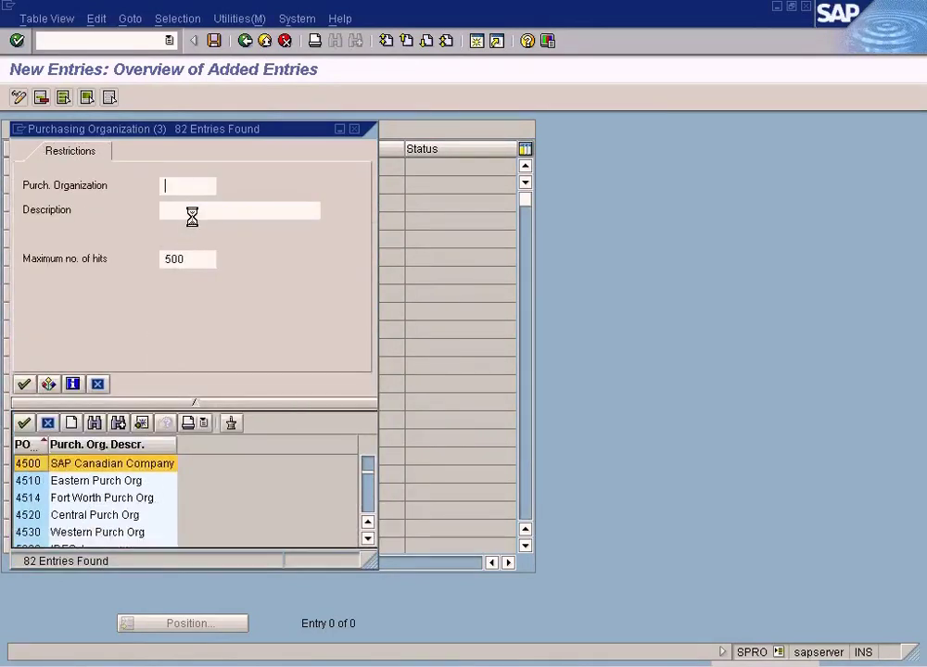
{"action": "type", "text": "ny"}
{"action": "key", "text": "Return"}
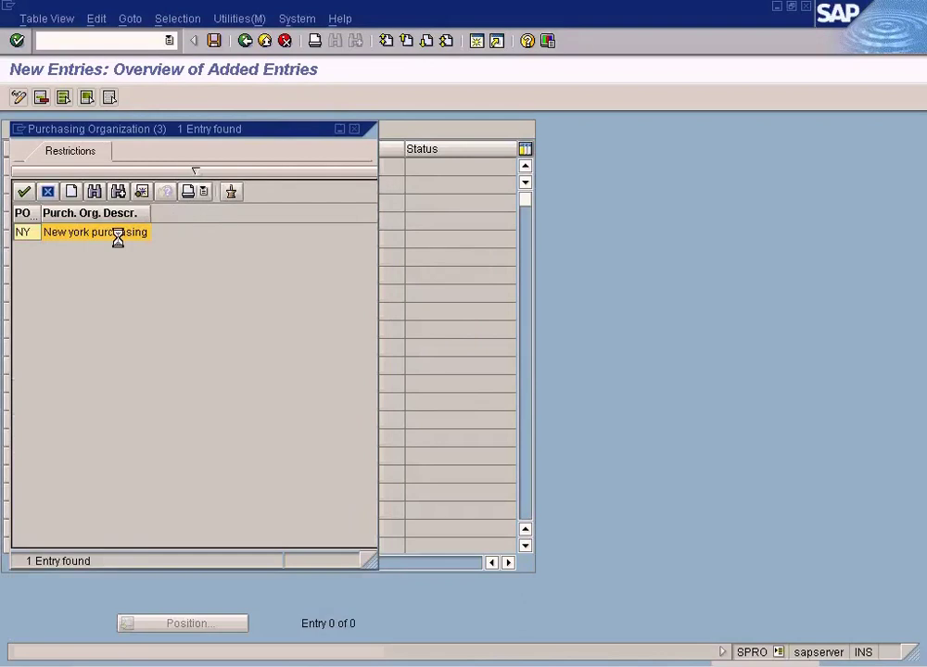
{"action": "double_click", "coordinate": [117, 233]}
{"action": "left_click", "coordinate": [206, 166]}
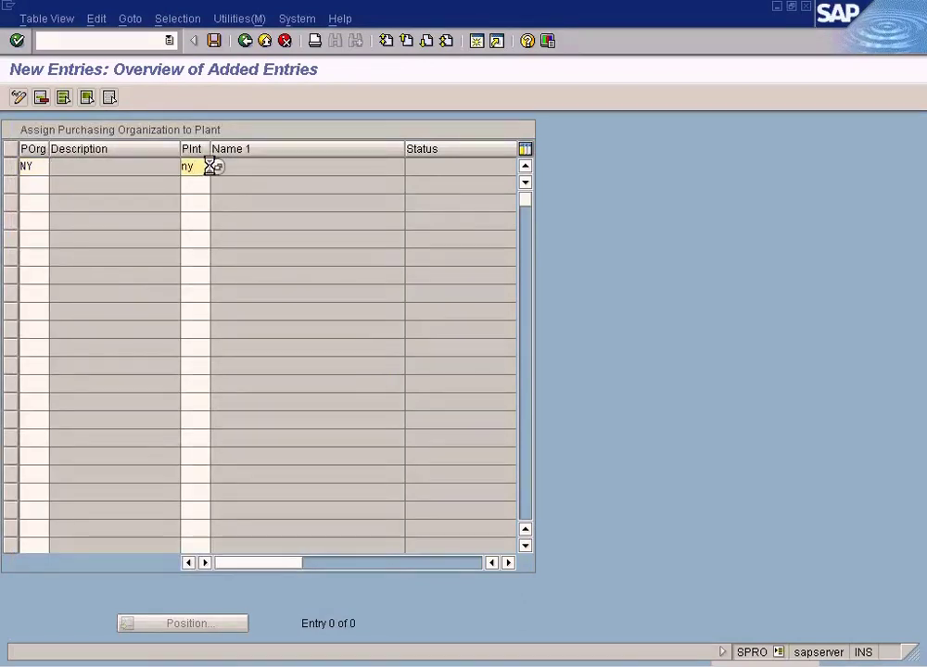
- Assign purchasing organization SF to plant SF and HO to plant HO, and save the new entries
{"action": "left_click", "coordinate": [37, 183]}
{"action": "type", "text": "SF"}
{"action": "key", "text": "Tab"}
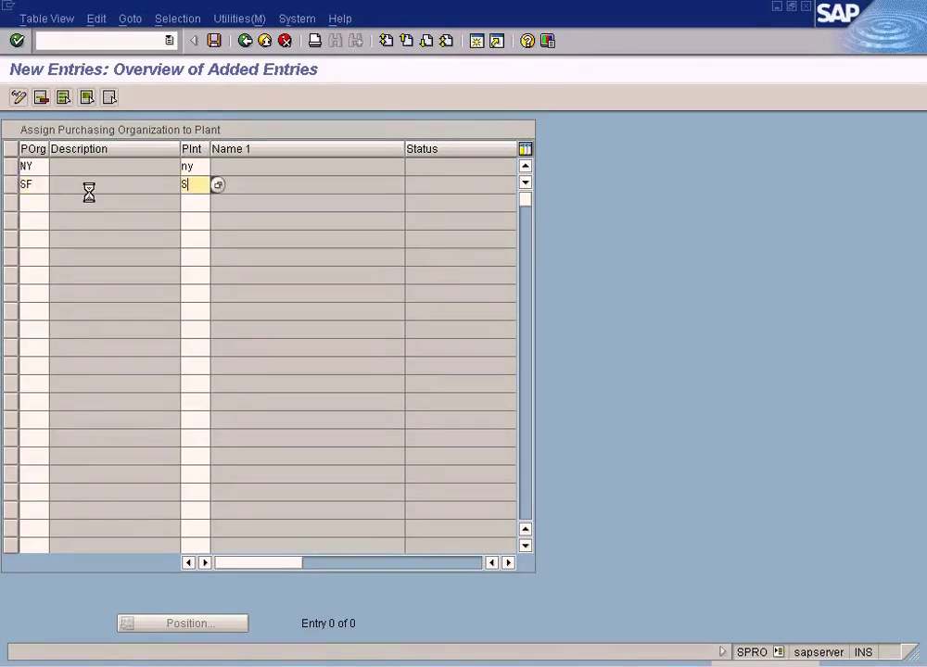
{"action": "key", "text": "Tab"}
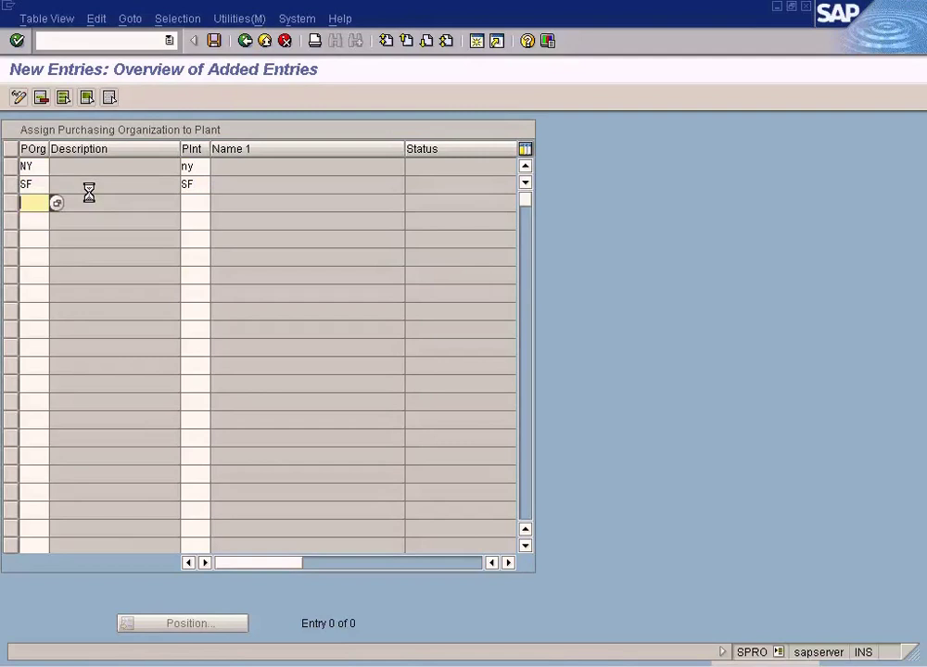
{"action": "key", "text": "Tab"}
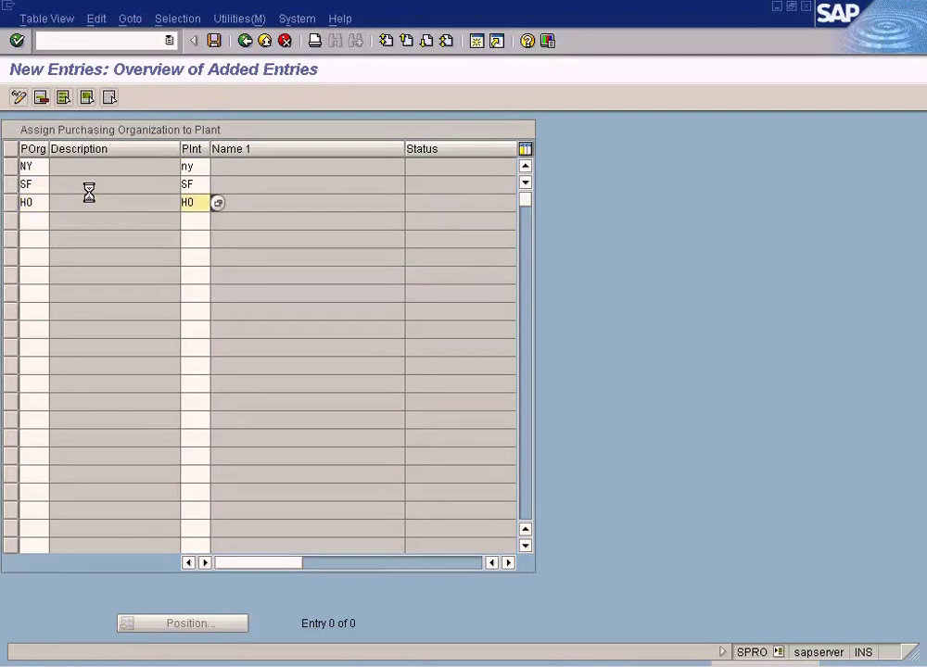
{"action": "left_click", "coordinate": [213, 41]}
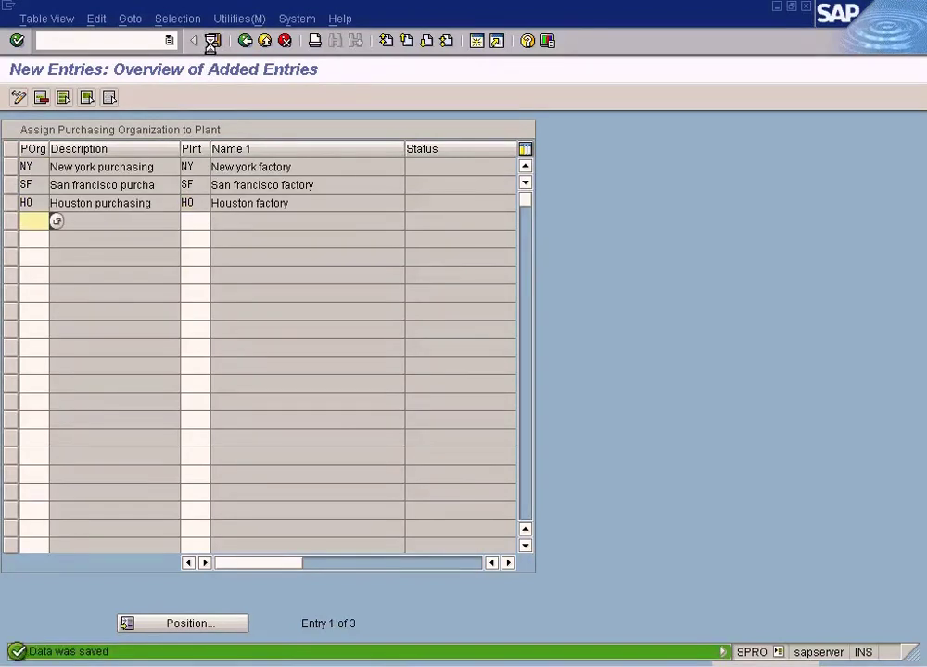
- Compare the saved plant assignments with the Sun Ltd factories in Define plant.JPG in Paint, and return to SAP
{"action": "left_click", "coordinate": [186, 185]}
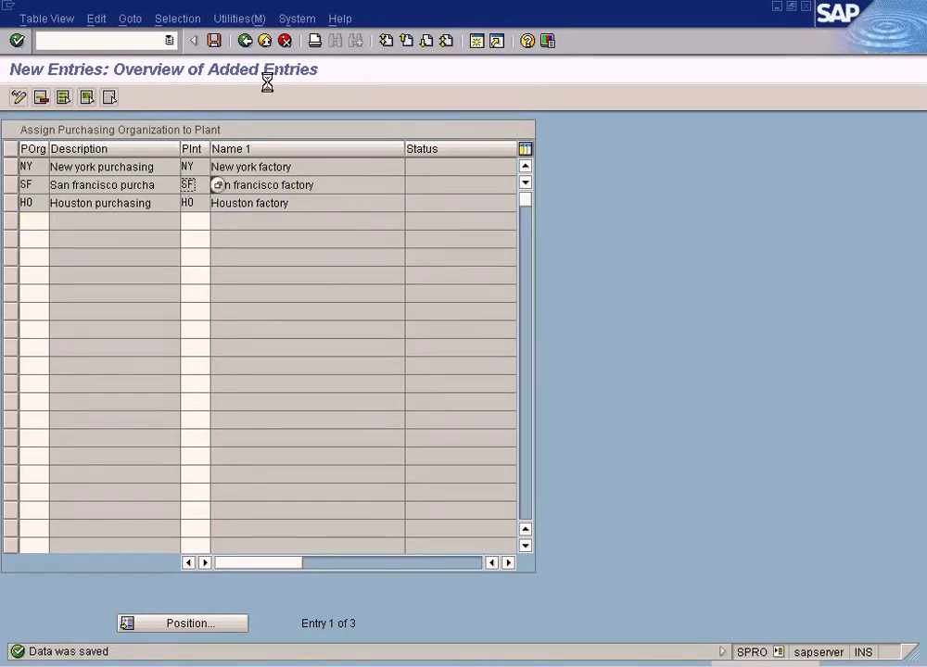
{"action": "left_click", "coordinate": [553, 664]}
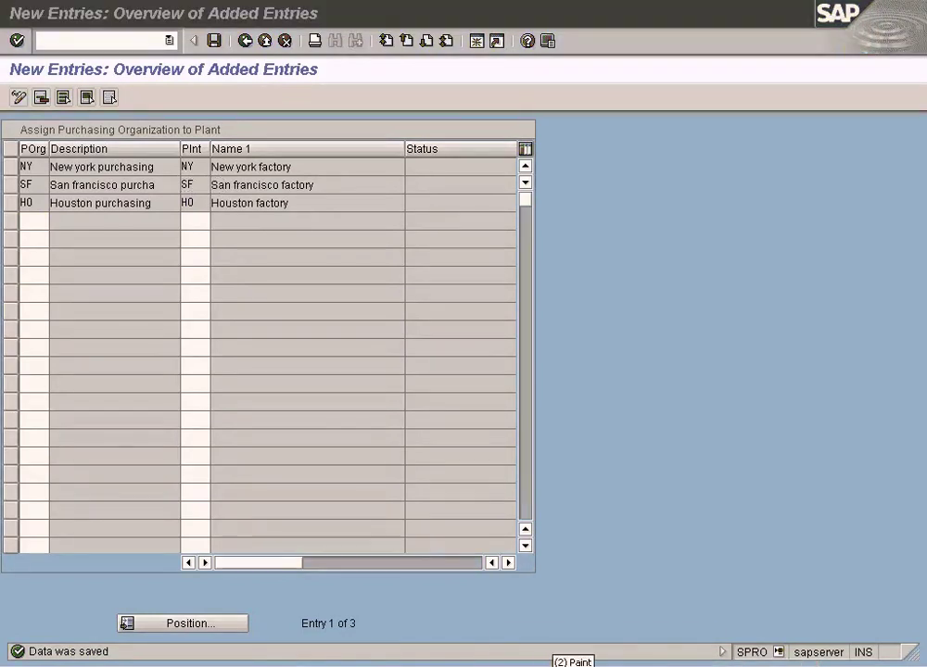
{"action": "left_click", "coordinate": [560, 657]}
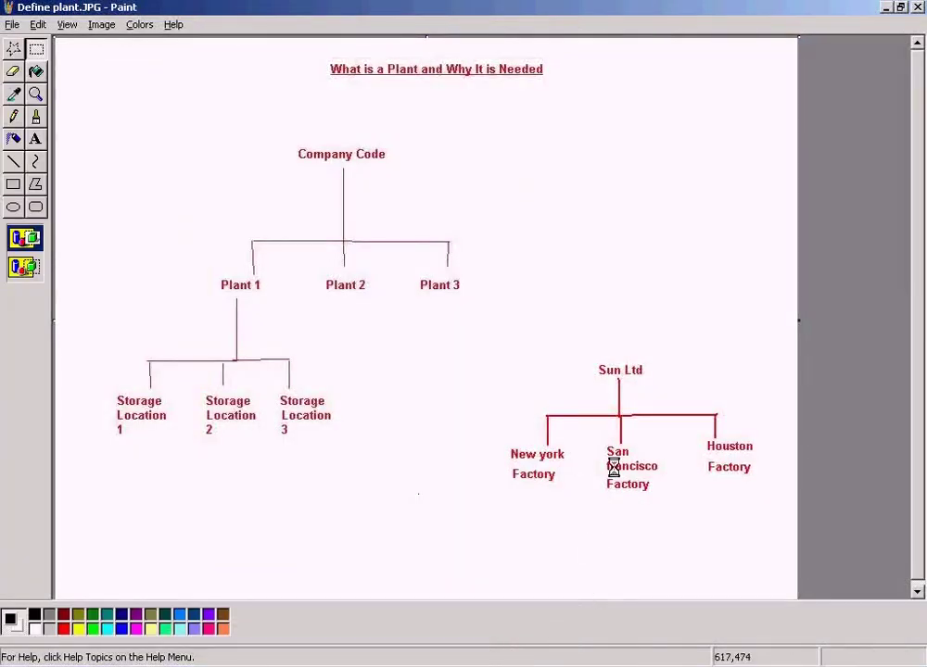
{"action": "key", "text": "alt+Tab"}
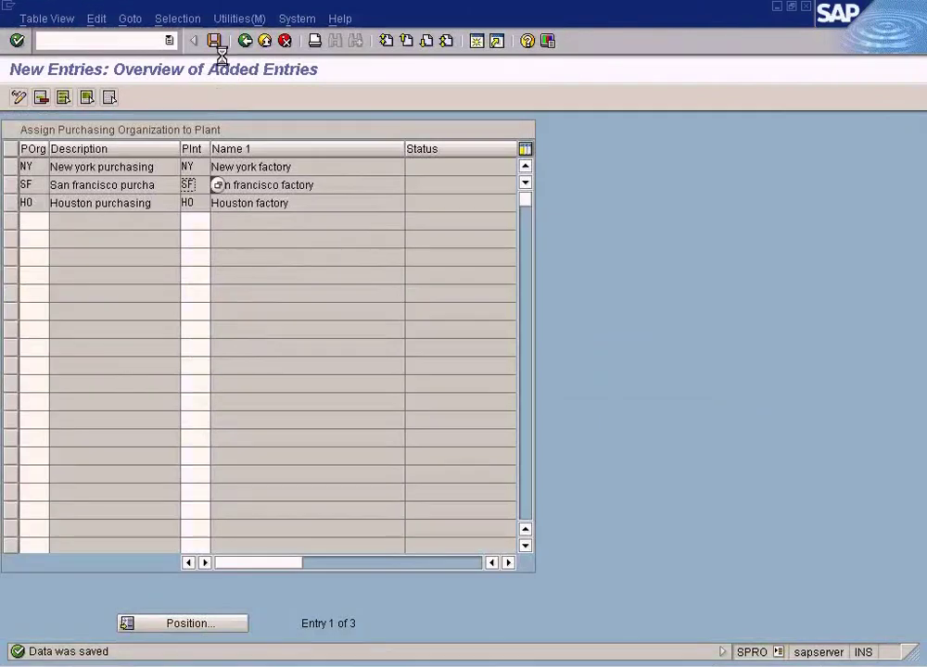
- Save the purchasing organization to plant assignments again and return to the Display IMG structure
{"action": "left_click", "coordinate": [215, 40]}
{"action": "left_click", "coordinate": [244, 41]}
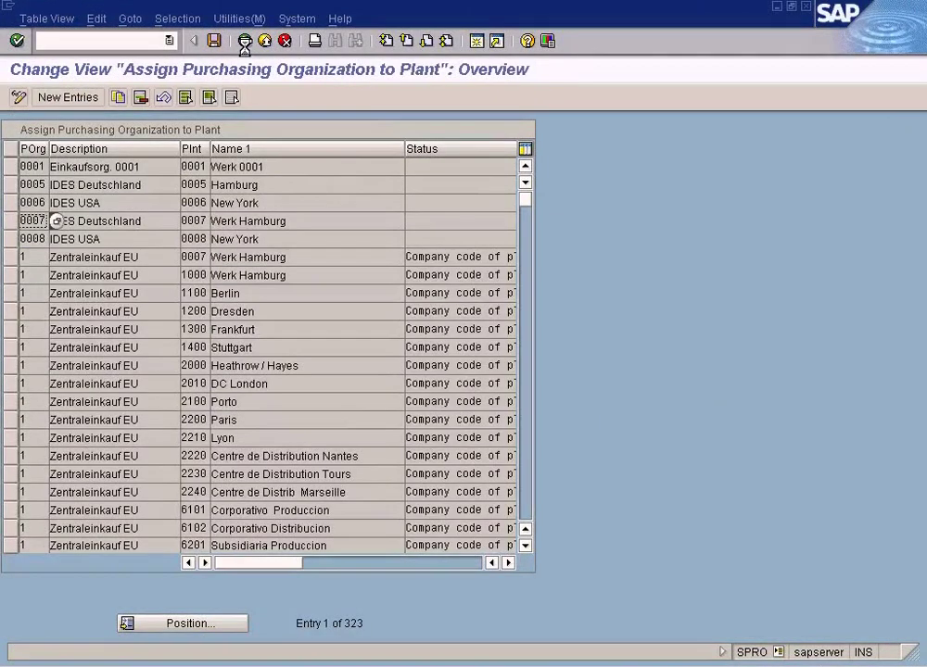
{"action": "left_click", "coordinate": [245, 43]}
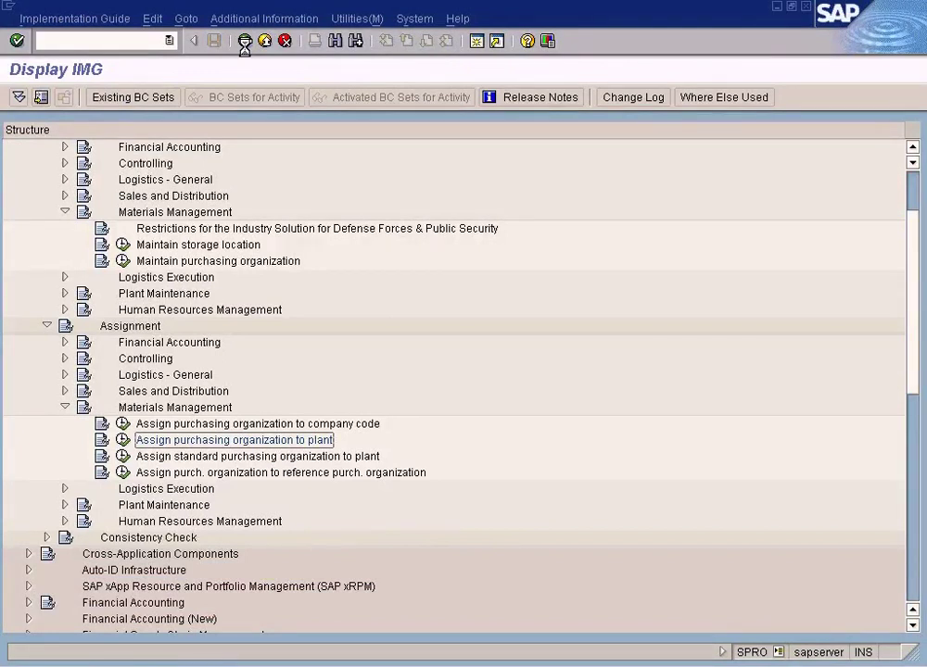
- Consult the Tutorial Topics in SAP MM Training.doc in Word, and bring up the SAP Easy Access session
{"action": "key", "text": "alt+Tab"}
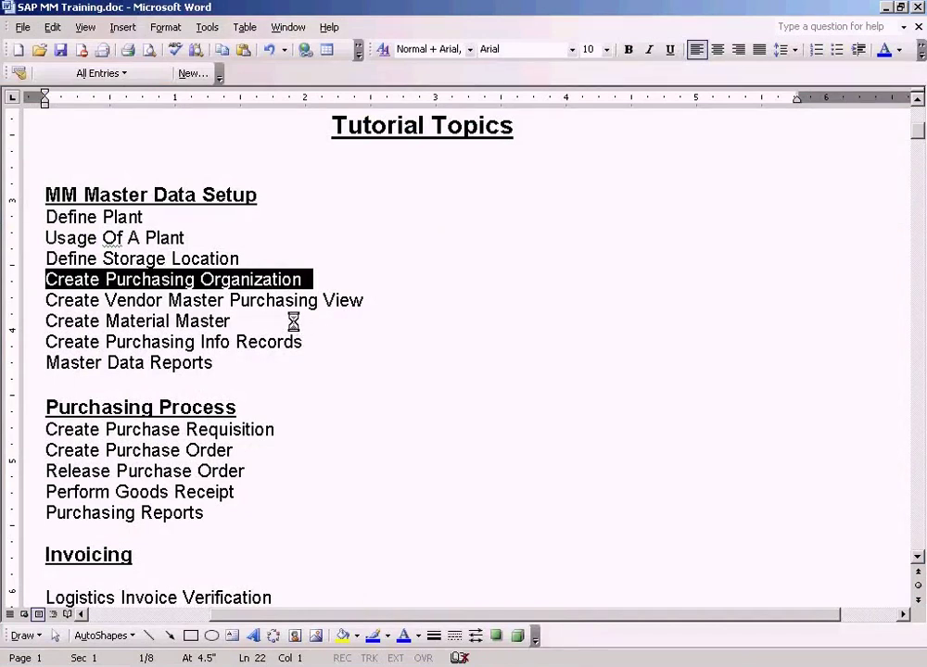
{"action": "key", "text": "alt+Tab"}
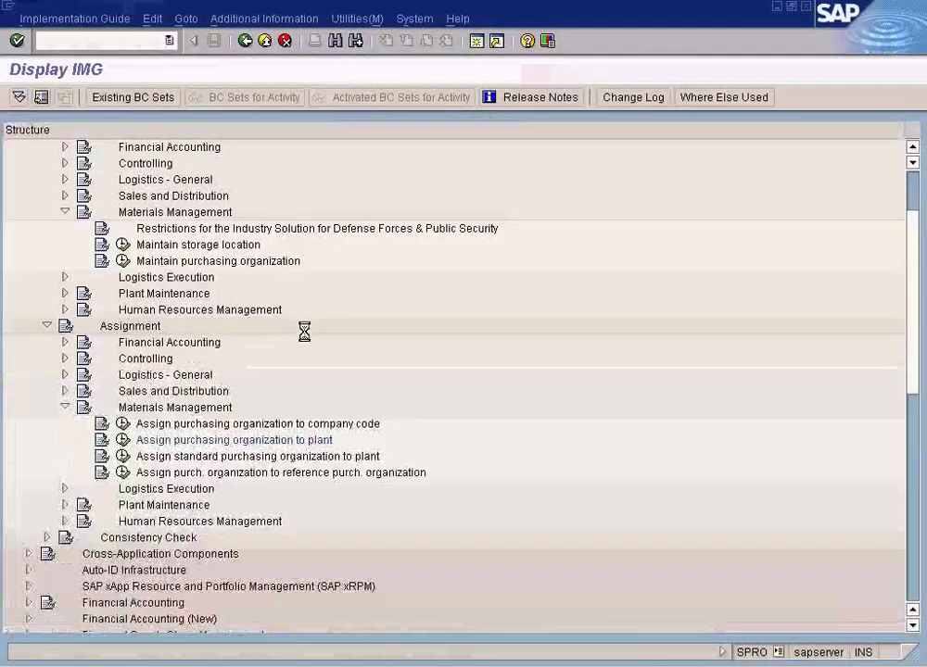
{"action": "left_click", "coordinate": [350, 657]}
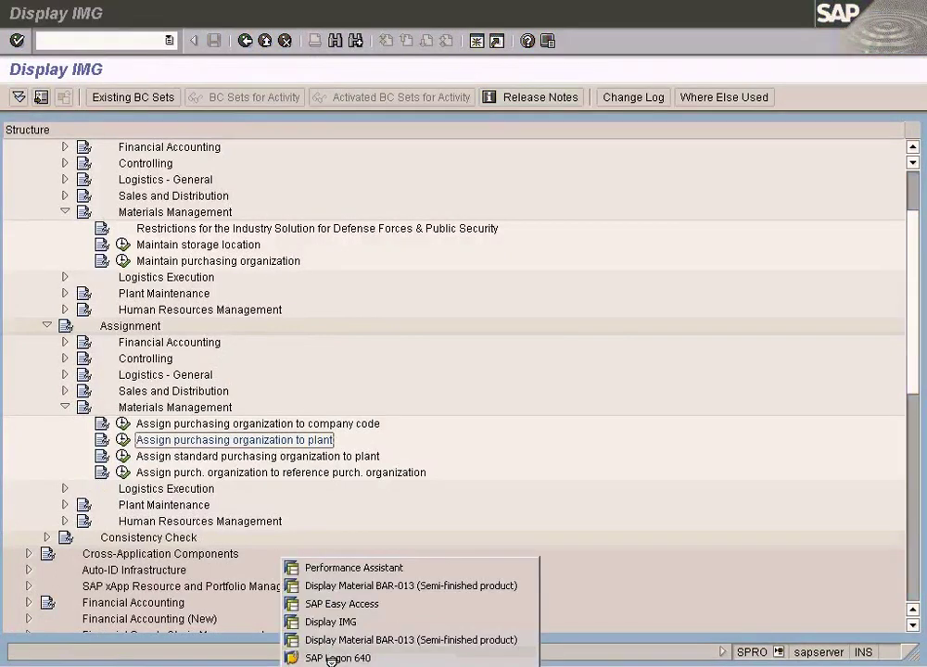
{"action": "left_click", "coordinate": [345, 604]}
{"action": "key", "text": "alt+Tab"}
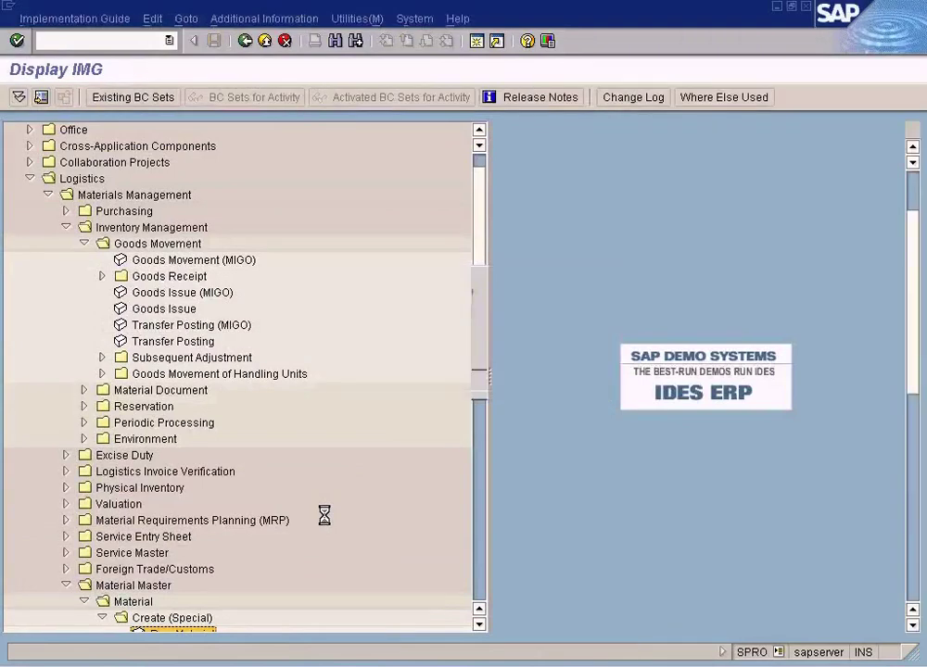
{"action": "key", "text": "alt+Tab"}
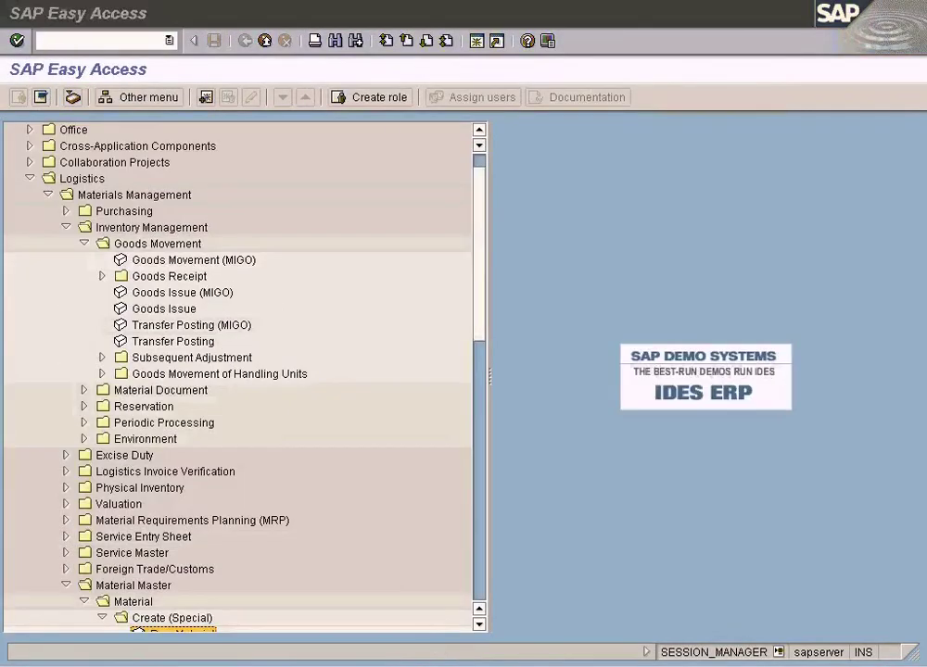
- Highlight the Create Purchasing Info Records topic in the Word tutorial list and switch back to SAP
{"action": "key", "text": "alt+Tab"}
{"action": "left_click_drag", "start_coordinate": [314, 344], "coordinate": [99, 339]}
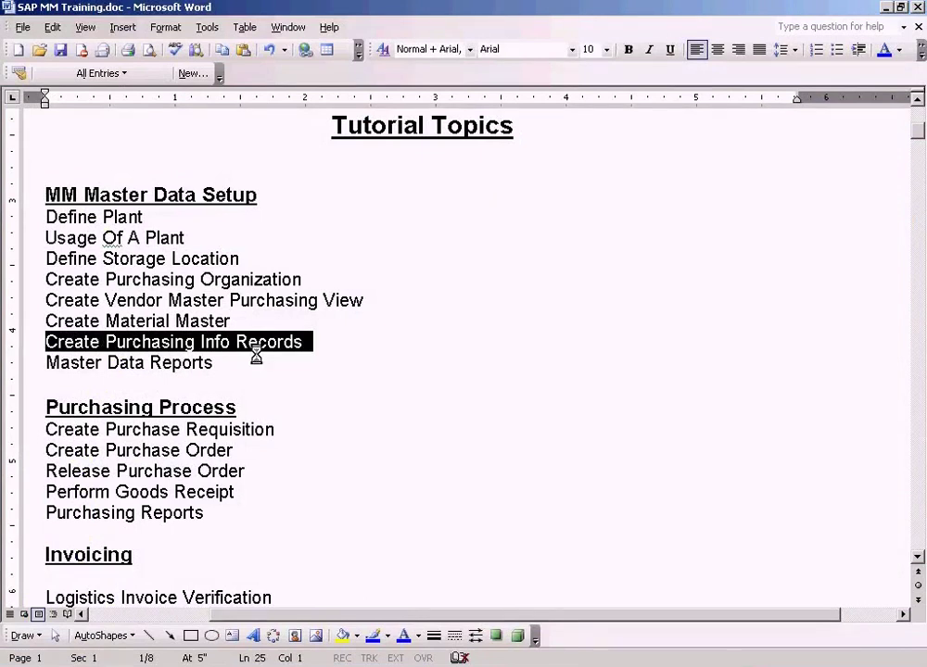
{"action": "key", "text": "alt+Tab"}
- In SAP Easy Access, expand the Purchasing folder under Materials Management
{"action": "left_click", "coordinate": [371, 661]}
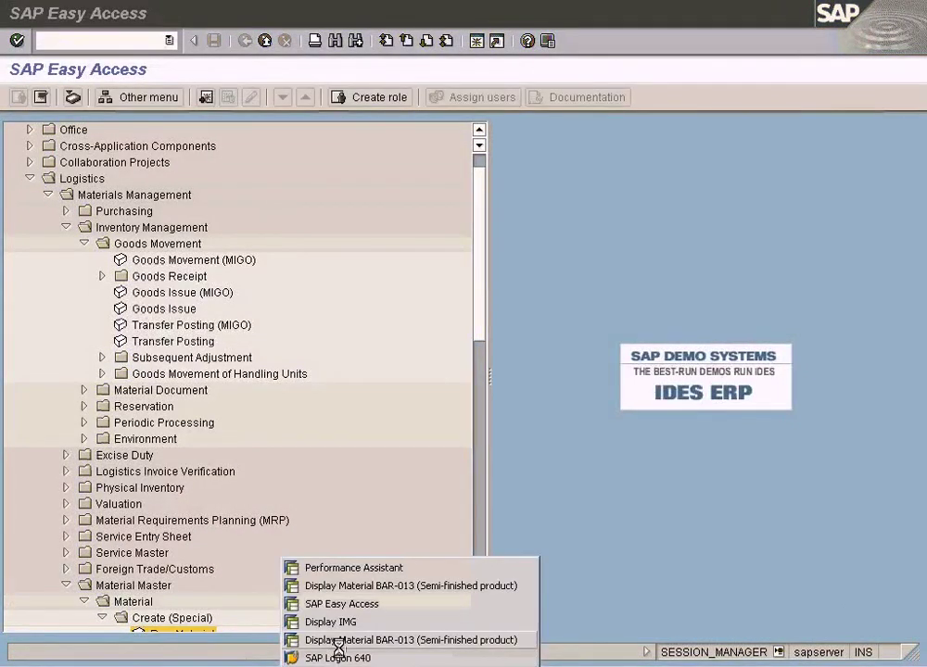
{"action": "left_click", "coordinate": [500, 465]}
{"action": "left_click", "coordinate": [65, 211]}
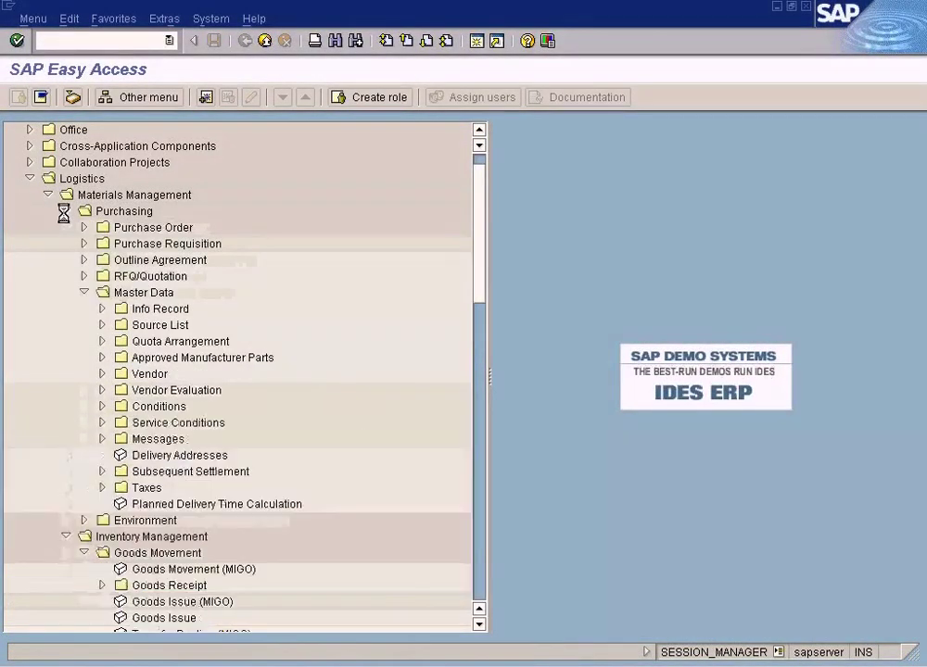
- Open the Create transaction for Info Record under Purchasing Master Data and place the cursor in the Purchasing Org. field
{"action": "left_click", "coordinate": [102, 308]}
{"action": "double_click", "coordinate": [167, 325]}
{"action": "key", "text": "alt+Tab"}
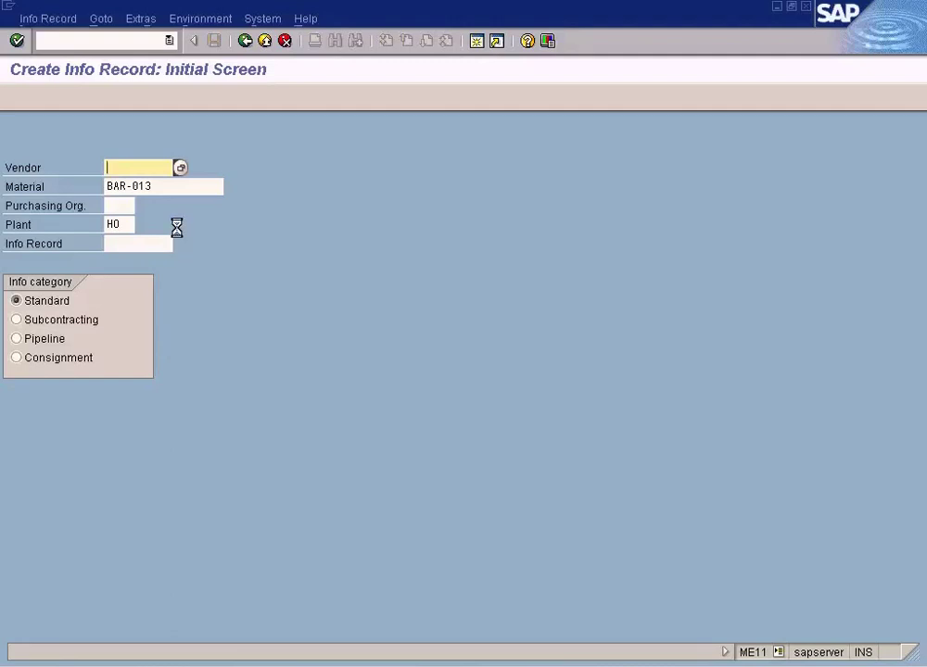
{"action": "left_click", "coordinate": [124, 206]}
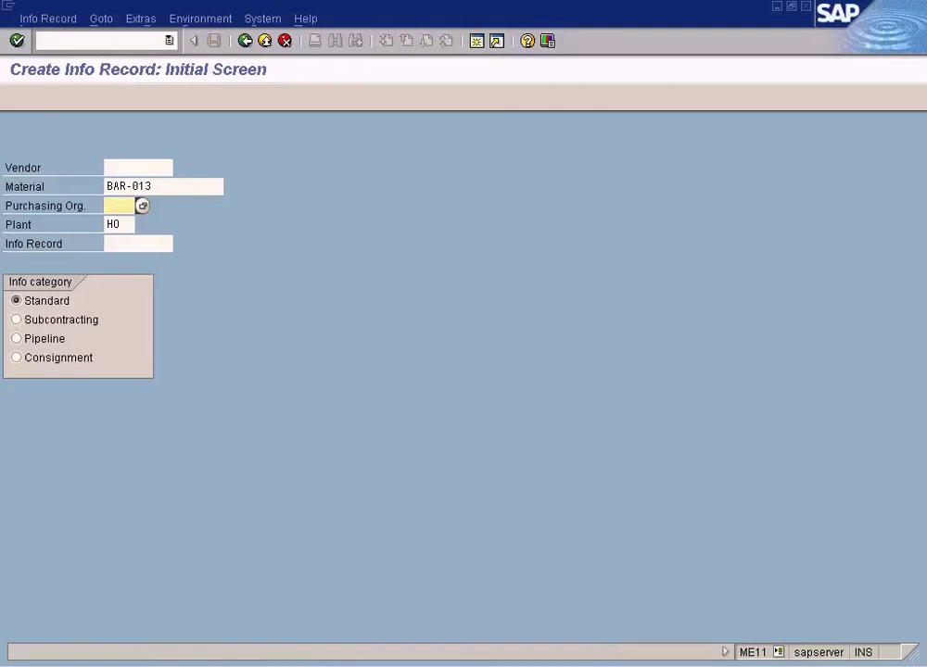
- Consult the diagrams Purchasing organization explanation.JPG and Define plant.JPG in Paint, and return to the SAP info record screen
{"action": "left_click", "coordinate": [570, 665]}
{"action": "left_click", "coordinate": [586, 642]}
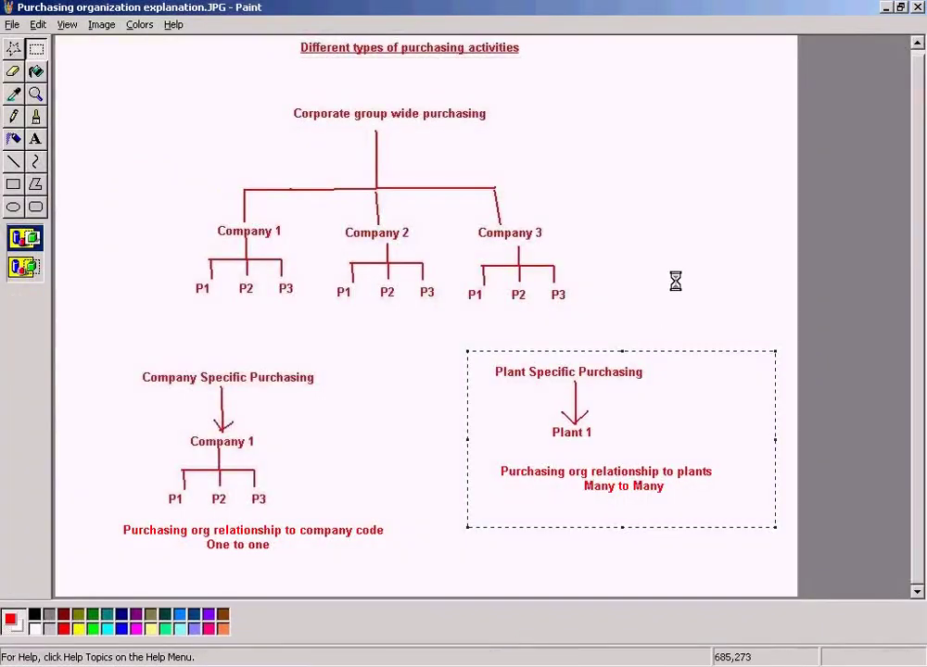
{"action": "left_click", "coordinate": [546, 663]}
{"action": "left_click", "coordinate": [538, 657]}
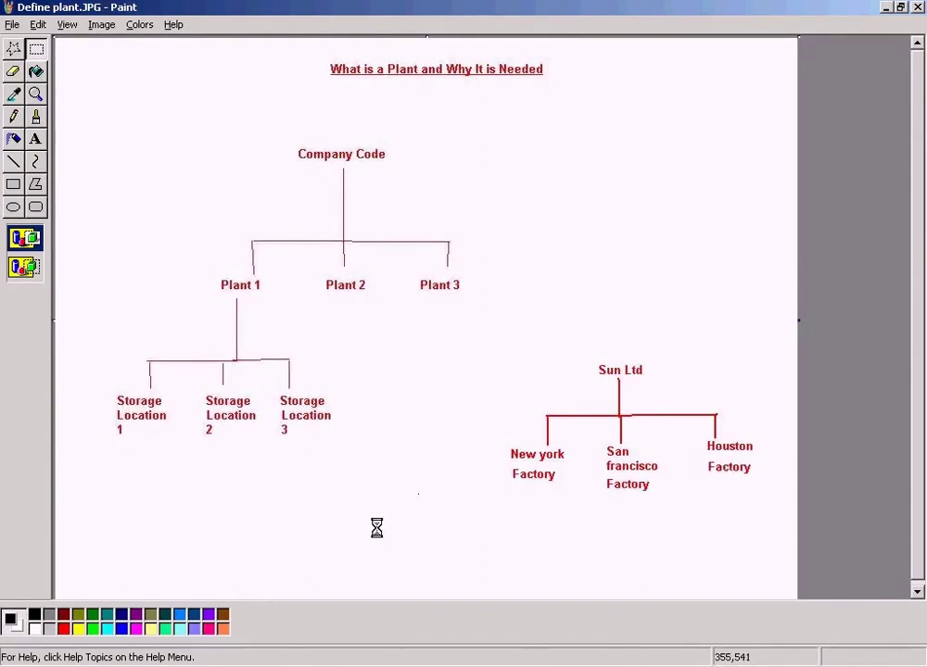
{"action": "key", "text": "alt+Tab"}
{"action": "key", "text": "alt+Tab"}
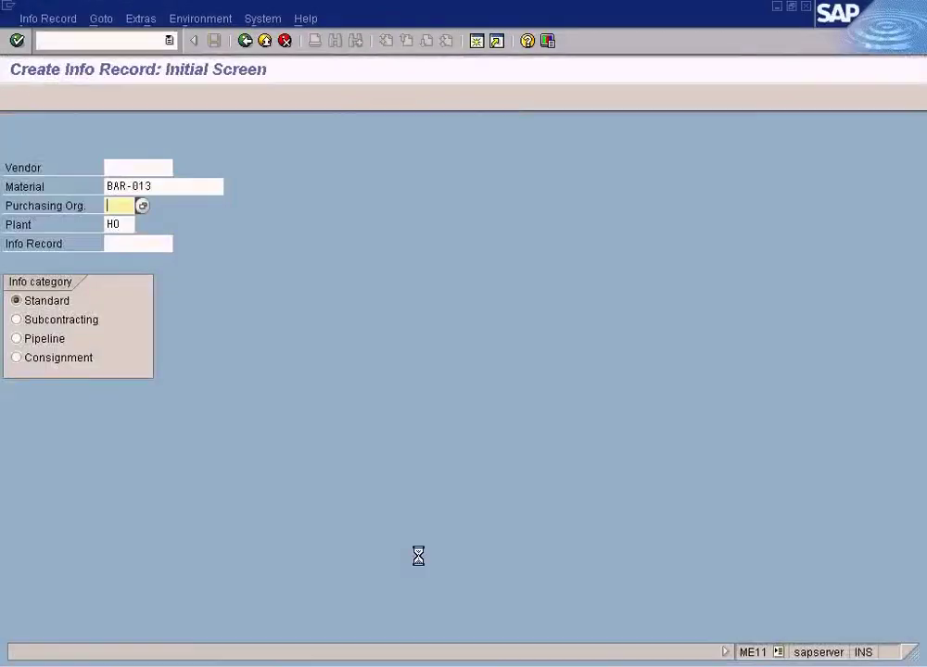
- Examine the Vendor, Purchasing Org. and Material fields of the new info record and return to SAP Easy Access without creating it
{"action": "left_click", "coordinate": [120, 169]}
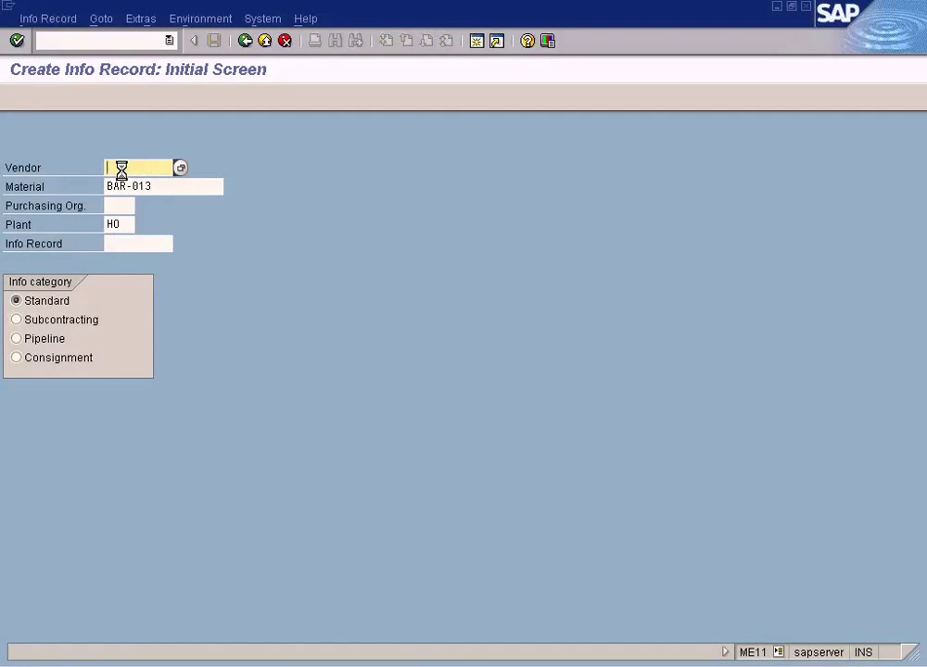
{"action": "left_click", "coordinate": [120, 204]}
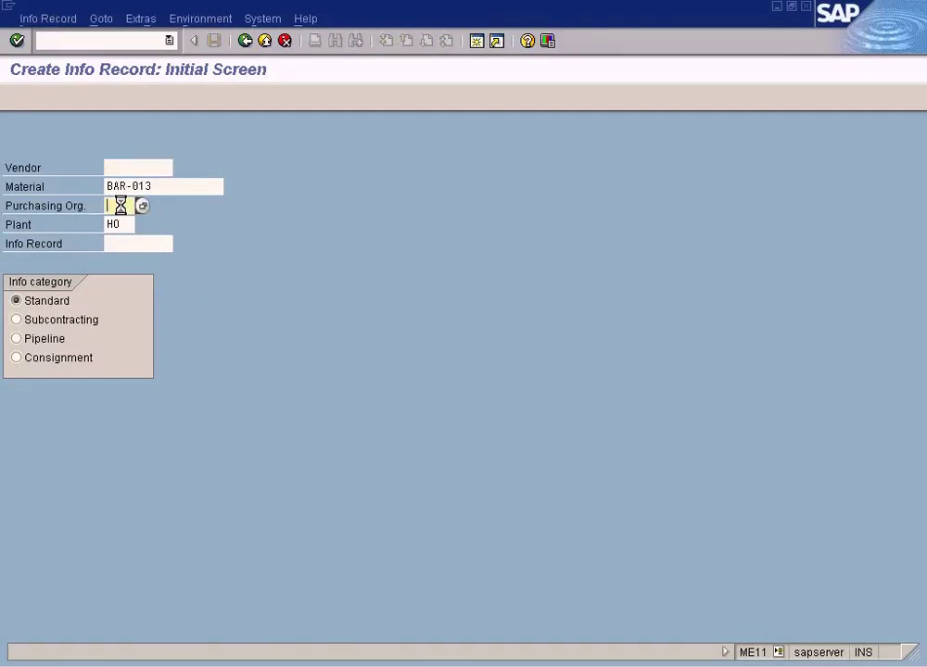
{"action": "left_click", "coordinate": [121, 186]}
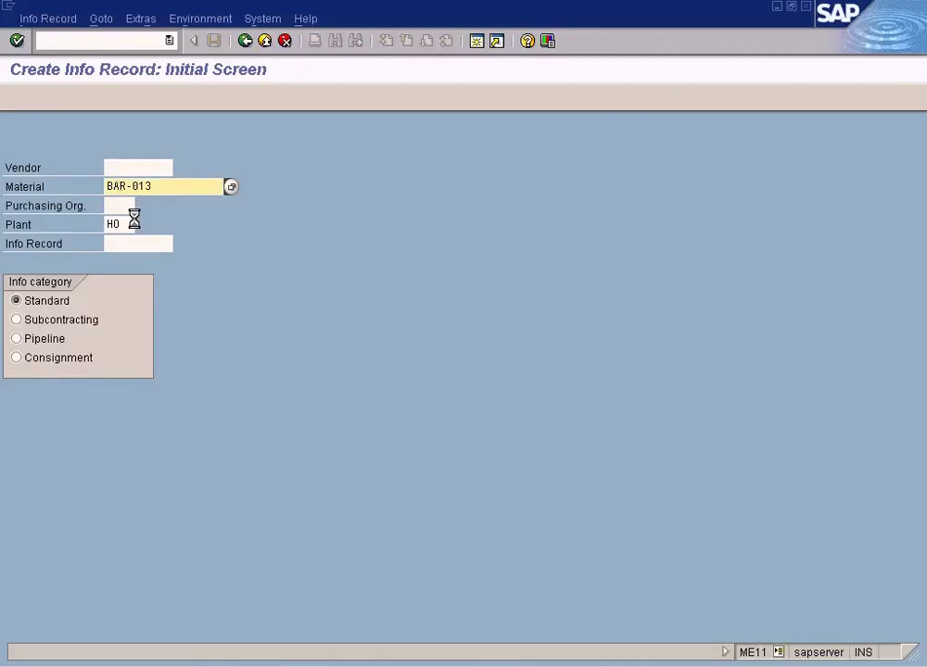
{"action": "left_click", "coordinate": [123, 172]}
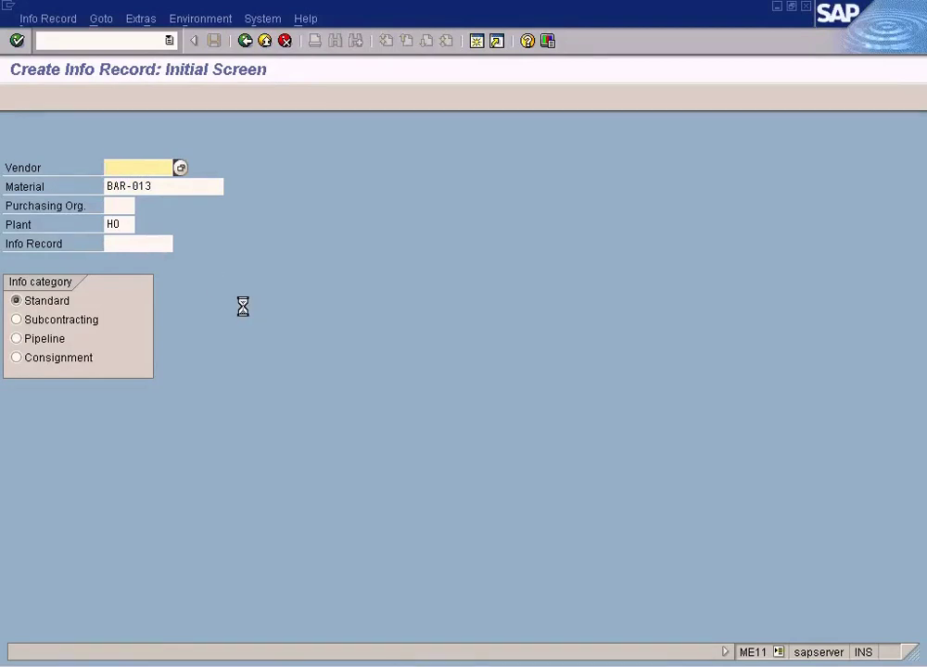
{"action": "left_click", "coordinate": [246, 41]}
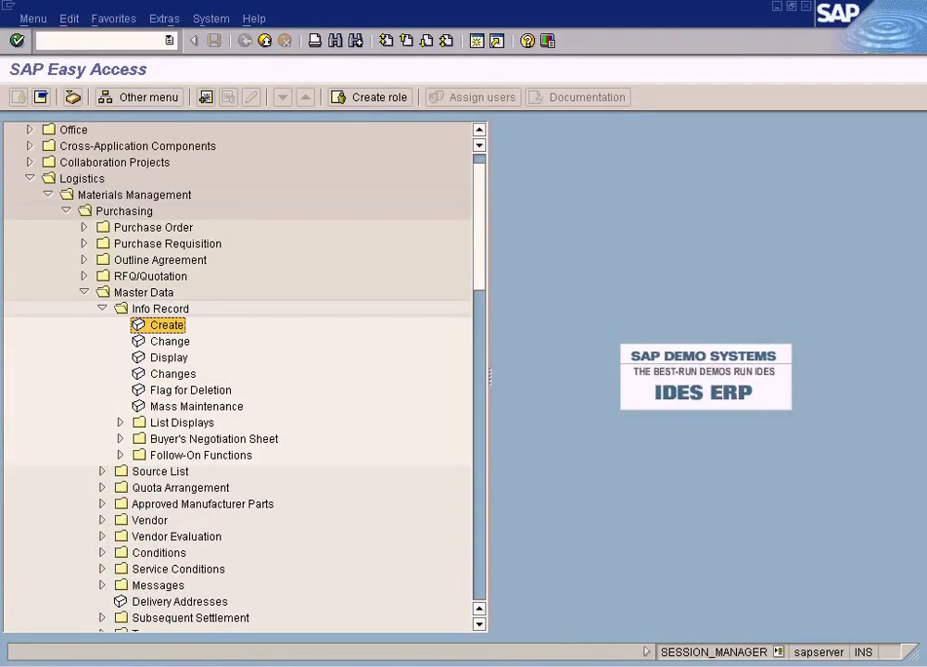
- Switch to Paint and review the types of purchasing activities in Purchasing organization explanation.JPG
{"action": "left_click", "coordinate": [538, 663]}
{"action": "left_click", "coordinate": [554, 640]}
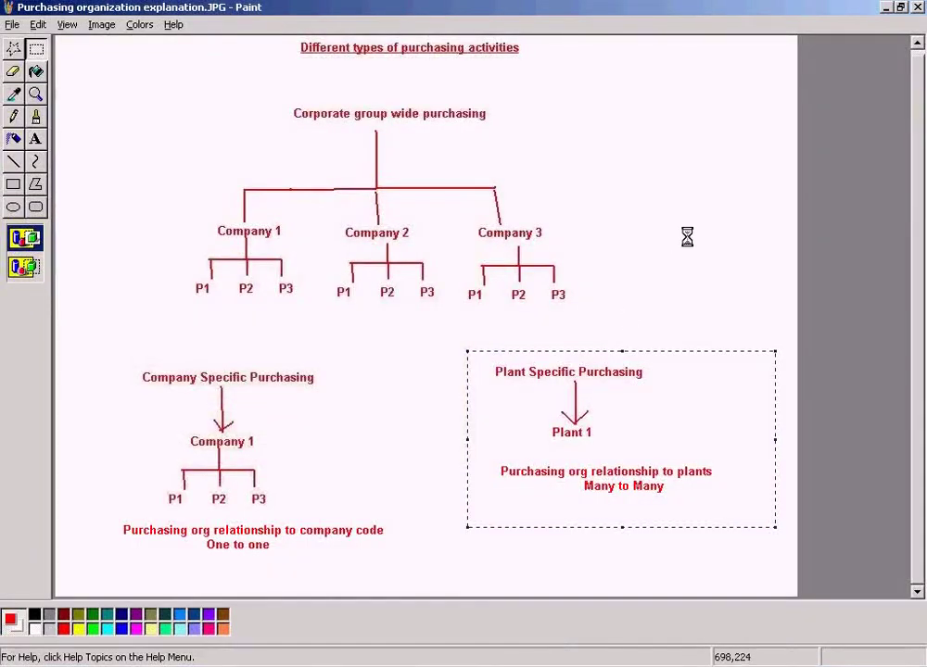